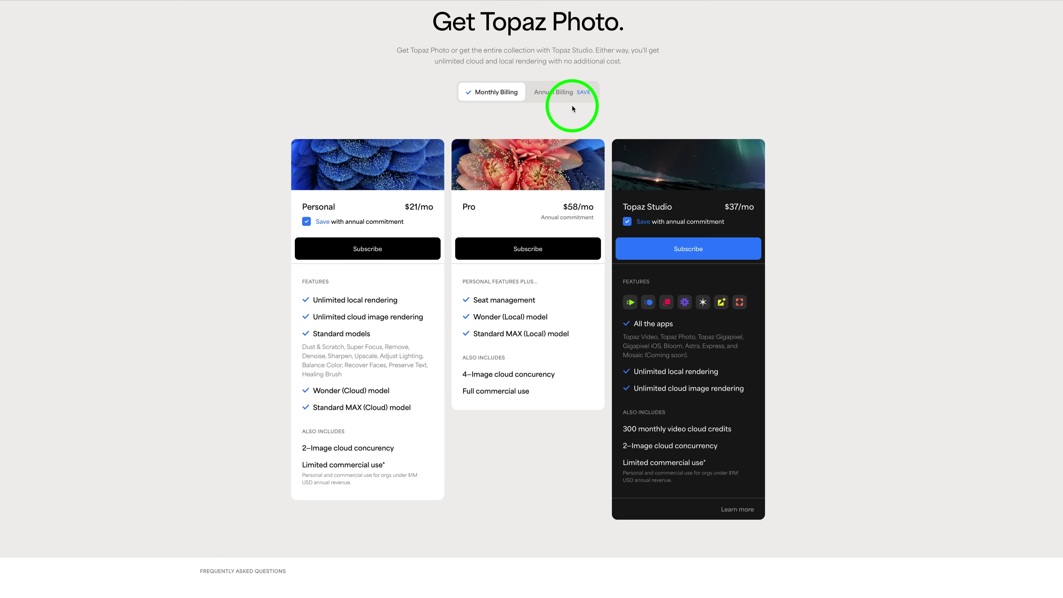
Compare the annual and monthly billing prices of the Topaz Photo plans.
click(566, 94)
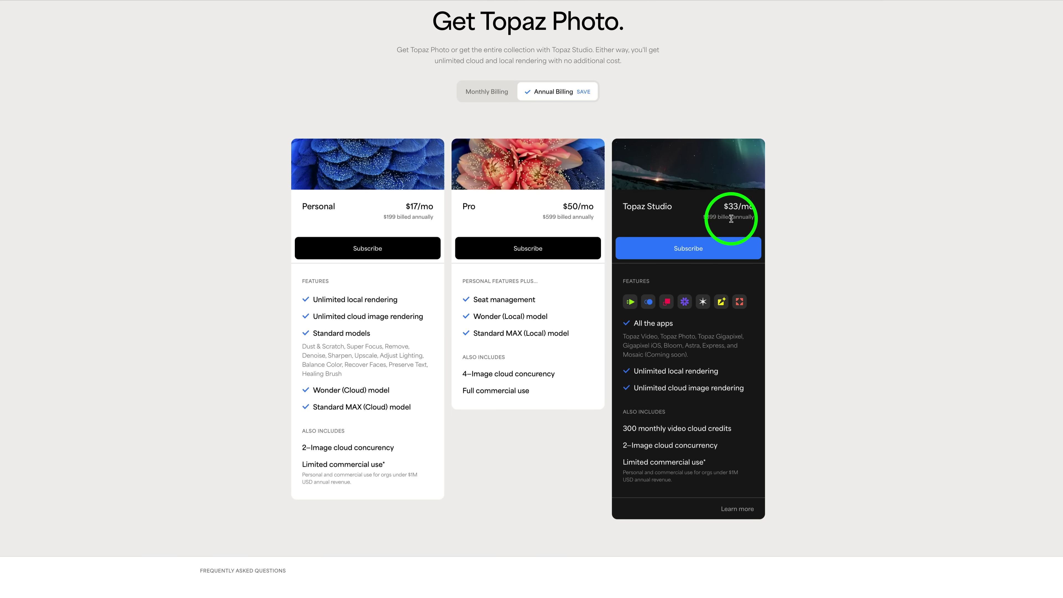
click(486, 91)
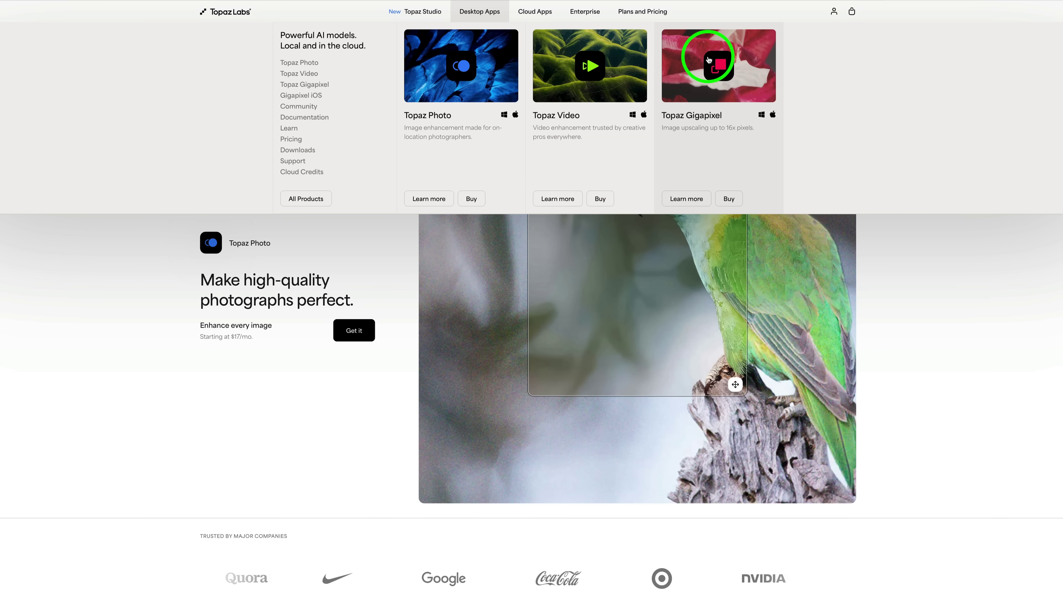
Open the pricing section for Topaz Gigapixel and compare its annual and monthly billing prices.
click(709, 60)
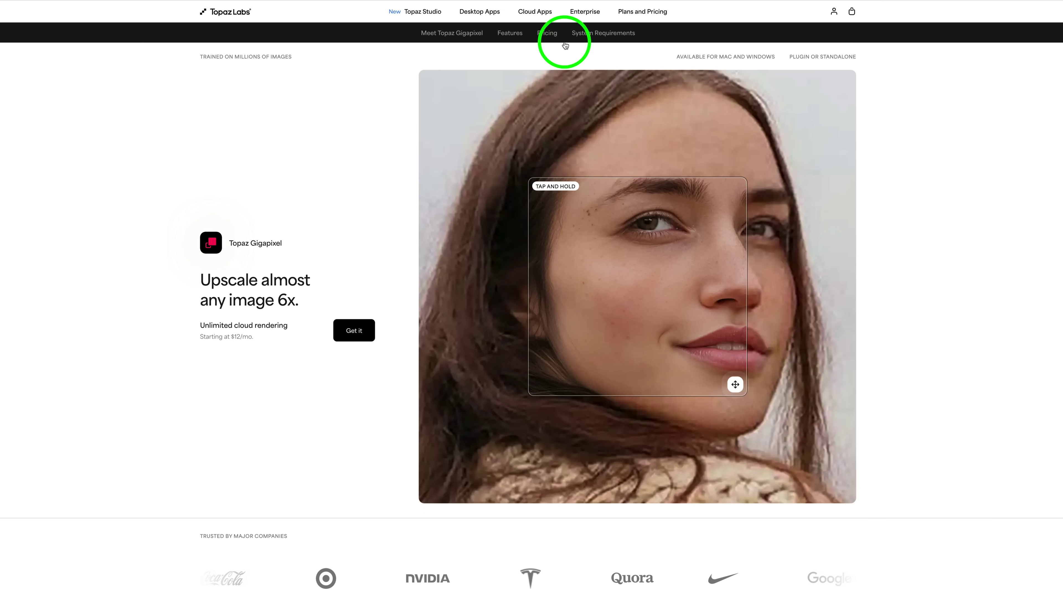
click(548, 33)
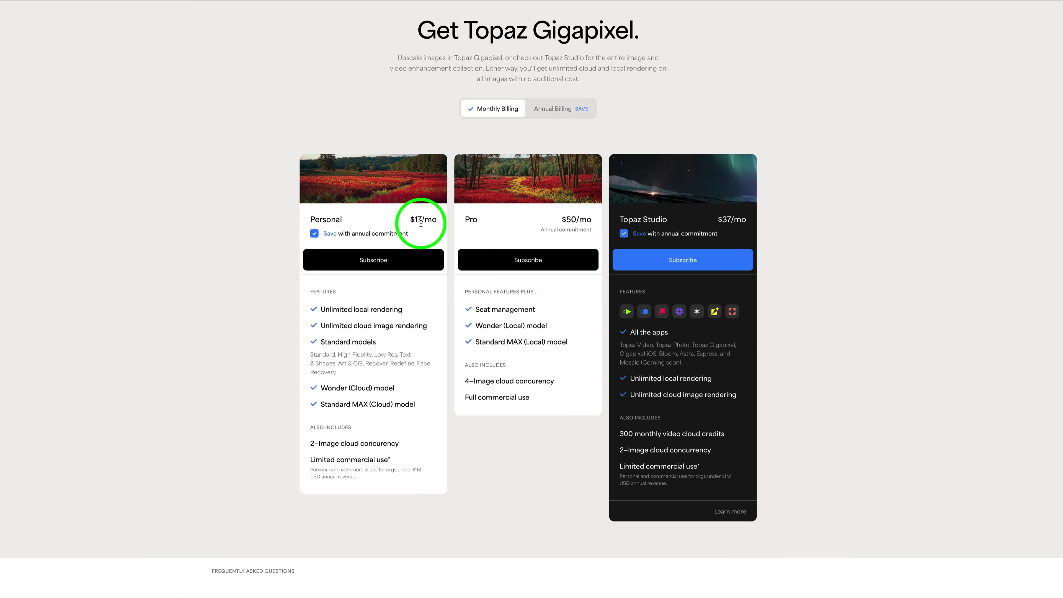
click(553, 110)
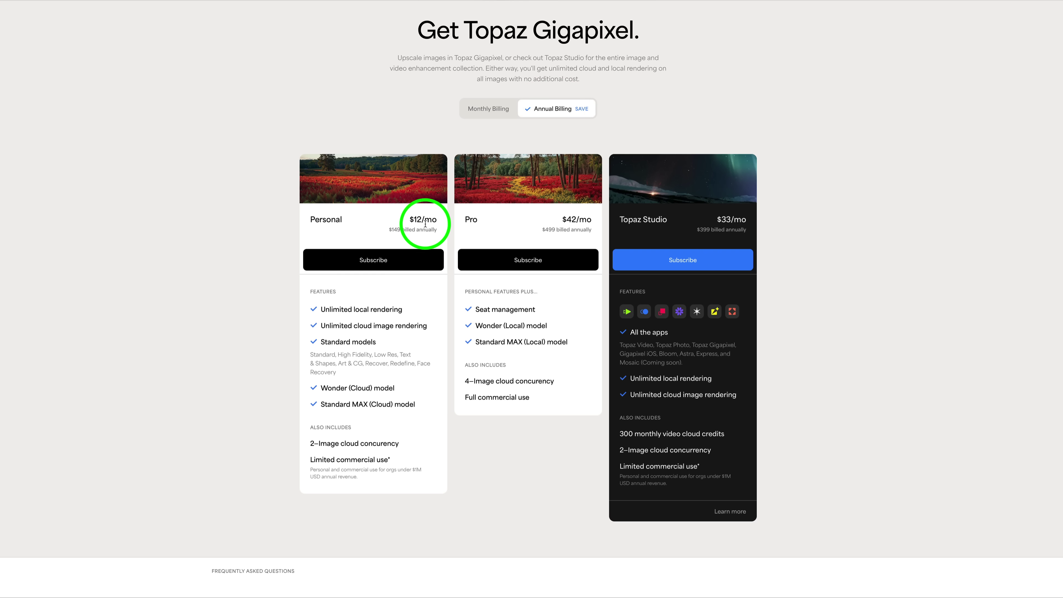
click(497, 108)
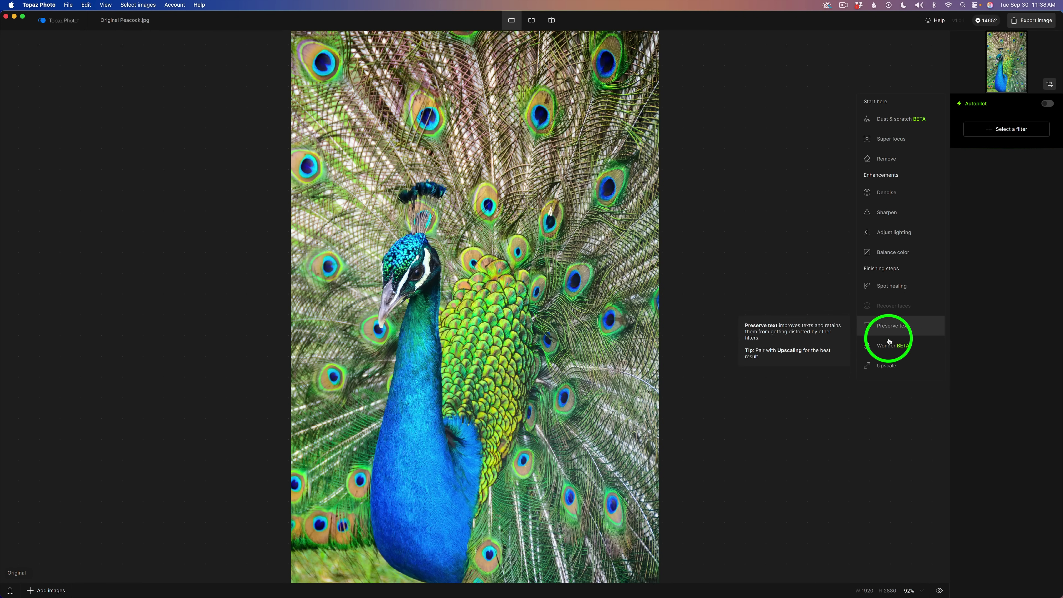
In Topaz Photo, add an Upscale filter to the peacock image and select the Standard MAX model.
click(890, 364)
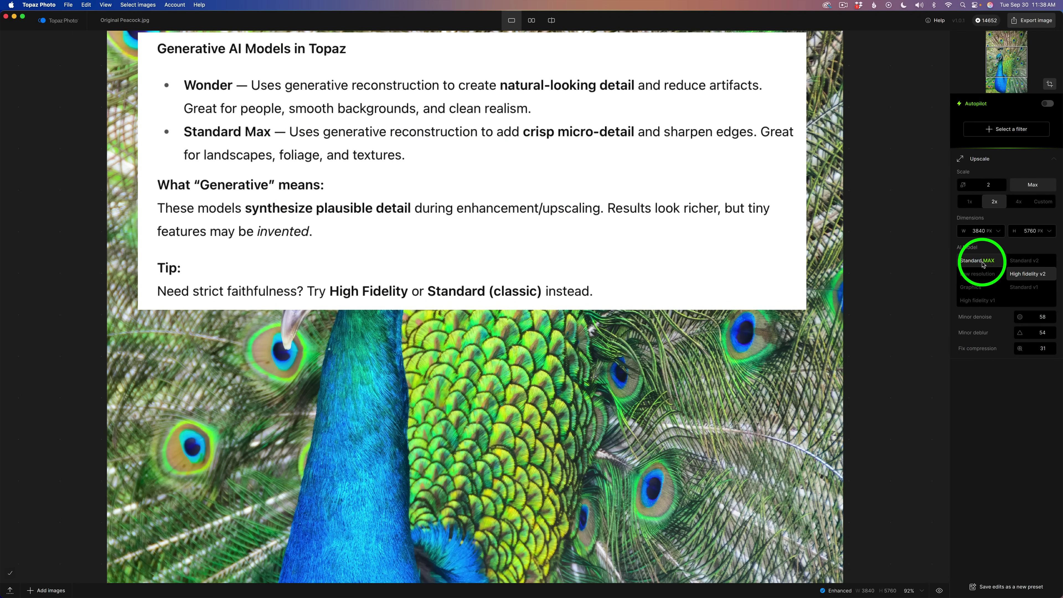
click(984, 261)
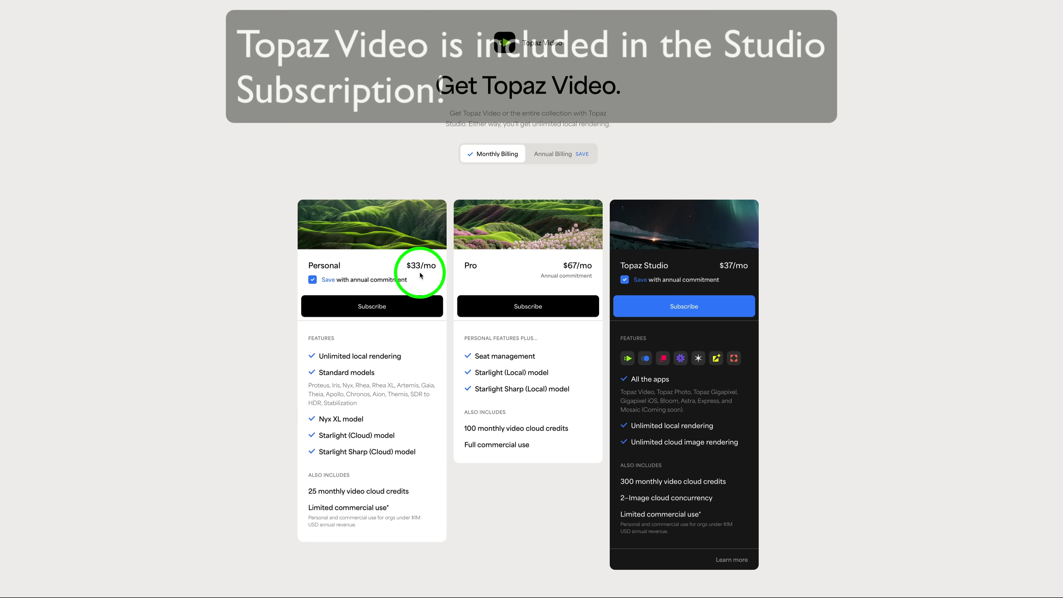
Show the annual billing prices of the Topaz Video plans on the Topaz Labs website.
click(553, 155)
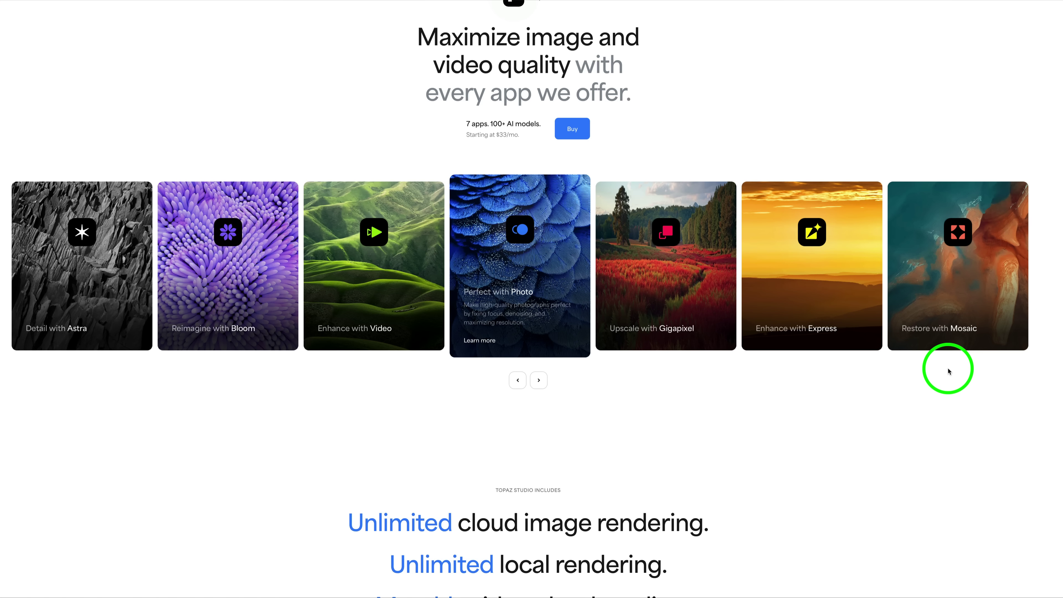
Examine the Topaz Studio page for its included apps, rendering options and example projects.
scroll(918, 379, down, 8)
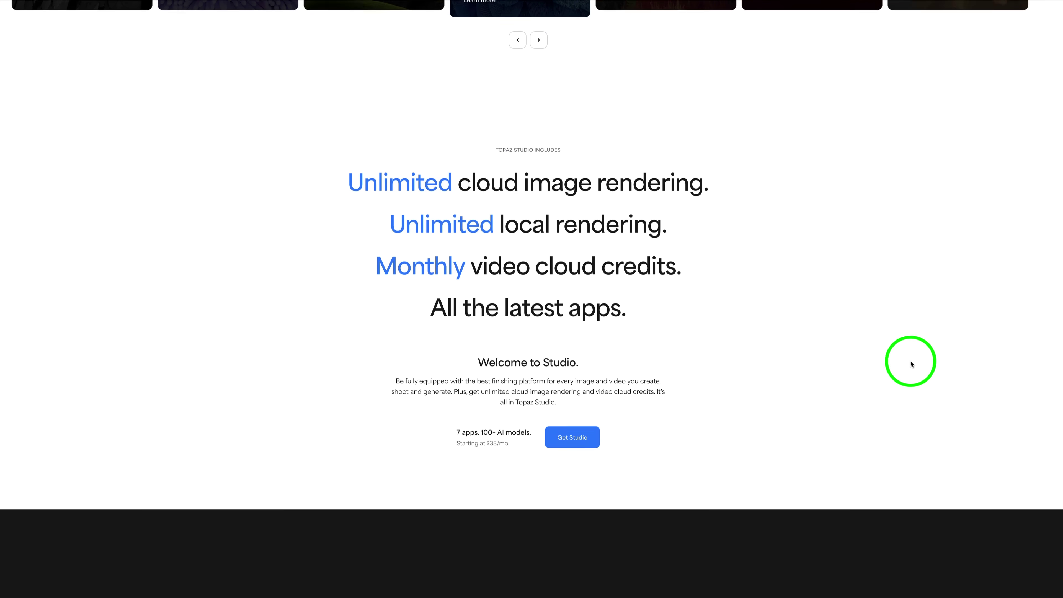
scroll(893, 342, down, 2)
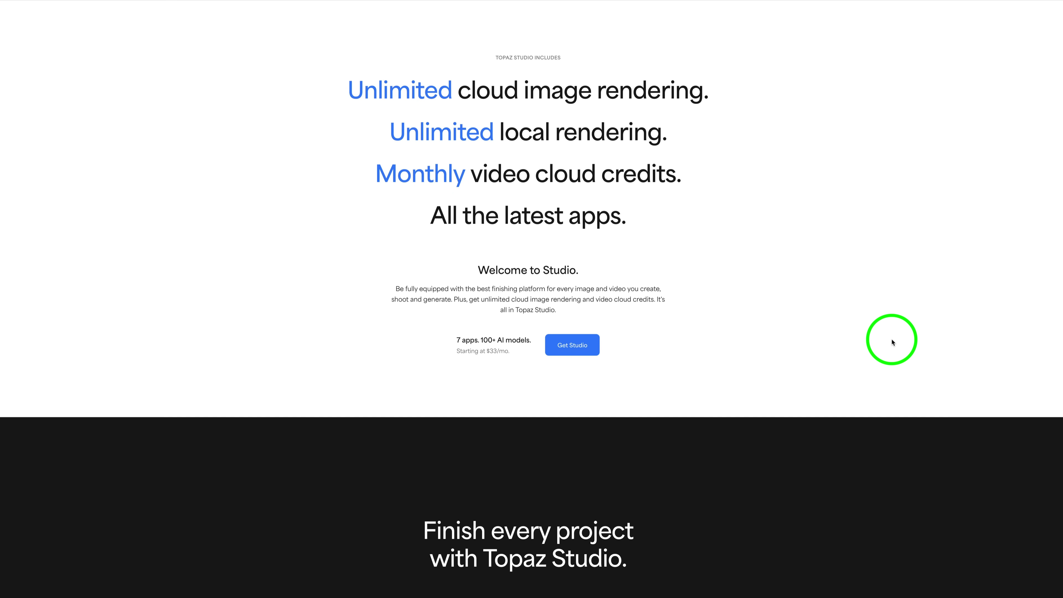
scroll(893, 342, down, 1)
scroll(892, 342, down, 8)
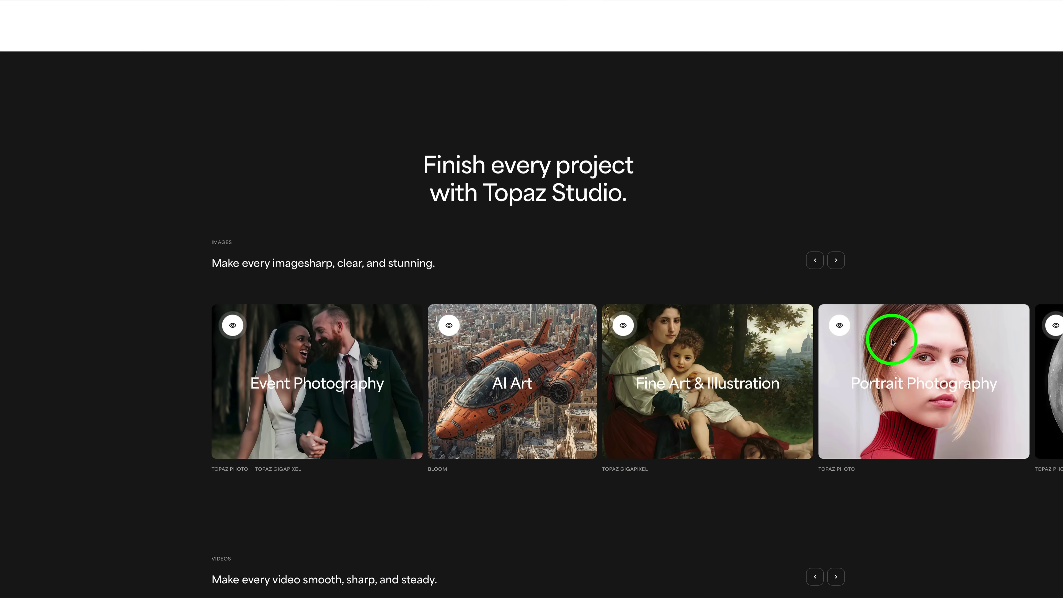
scroll(893, 342, down, 16)
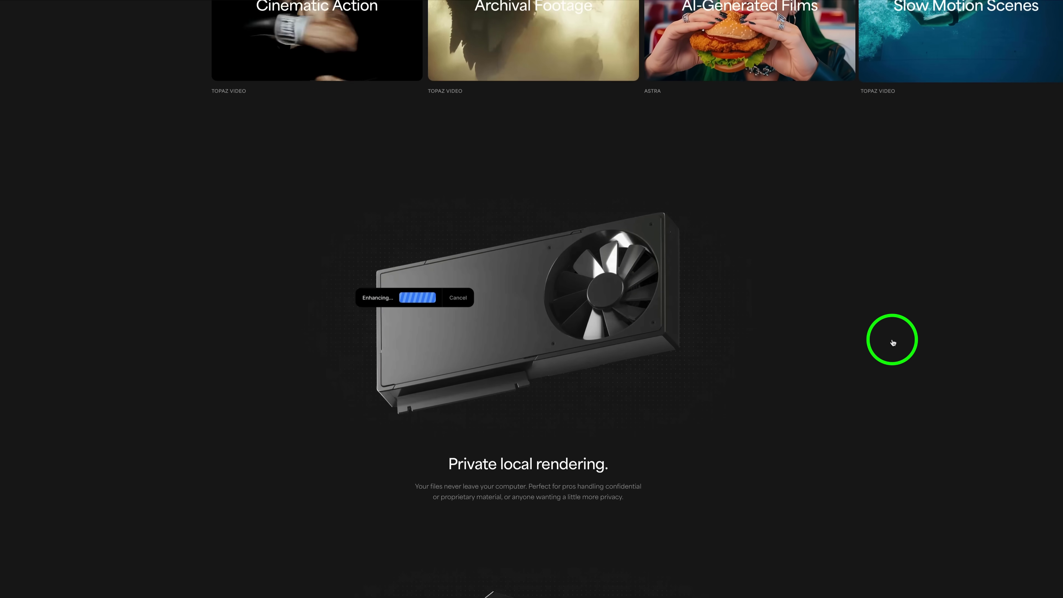
scroll(893, 342, down, 14)
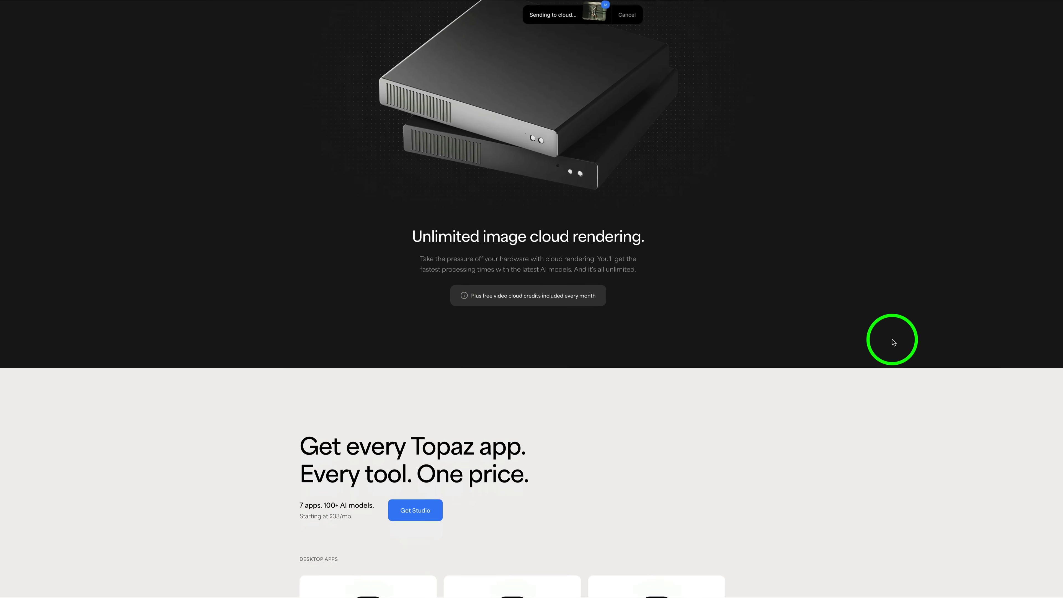
scroll(893, 342, down, 12)
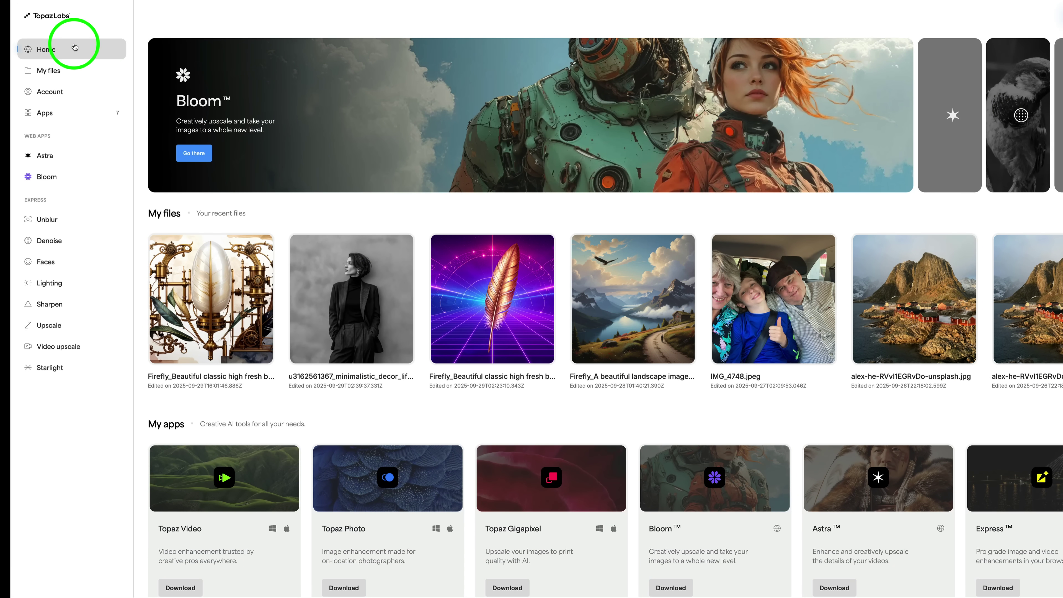
Look through the Topaz Labs account home page for recent files, downloadable apps and Express tools.
mouse_move(207, 259)
scroll(350, 329, down, 4)
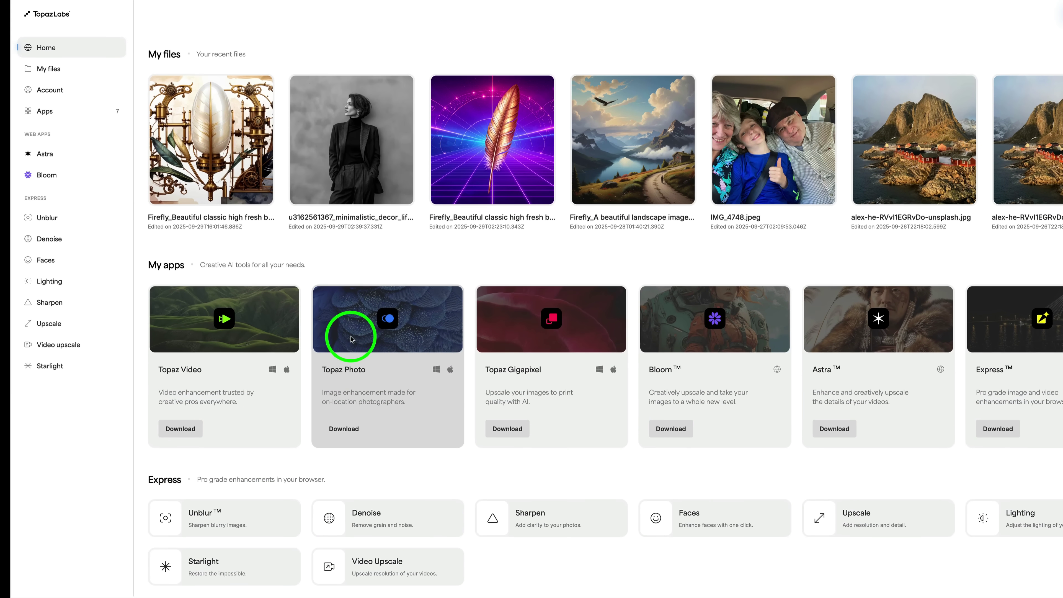
mouse_move(299, 145)
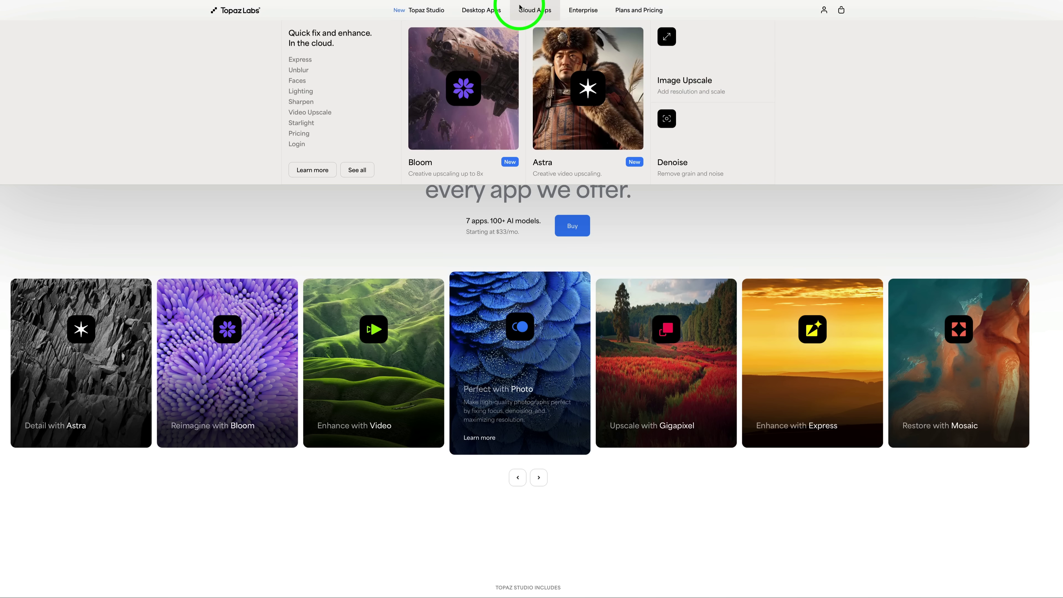
Browse the cloud apps on the Topaz Labs website and show the annual billing prices for Express.
click(527, 7)
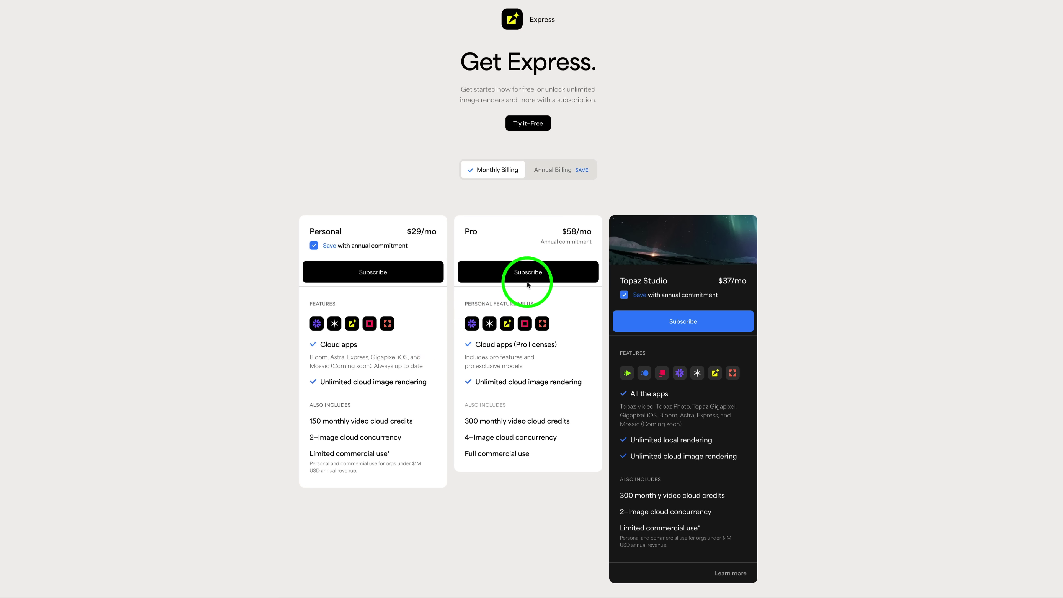
click(568, 168)
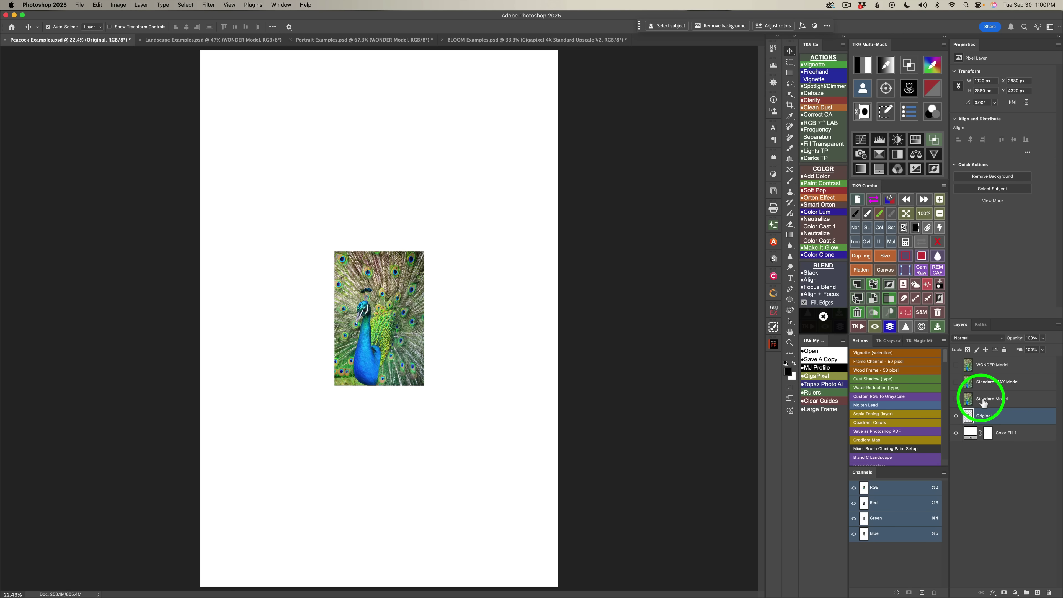
In Photoshop, make the Standard Model and Standard MAX Model layers visible in the peacock document.
click(981, 399)
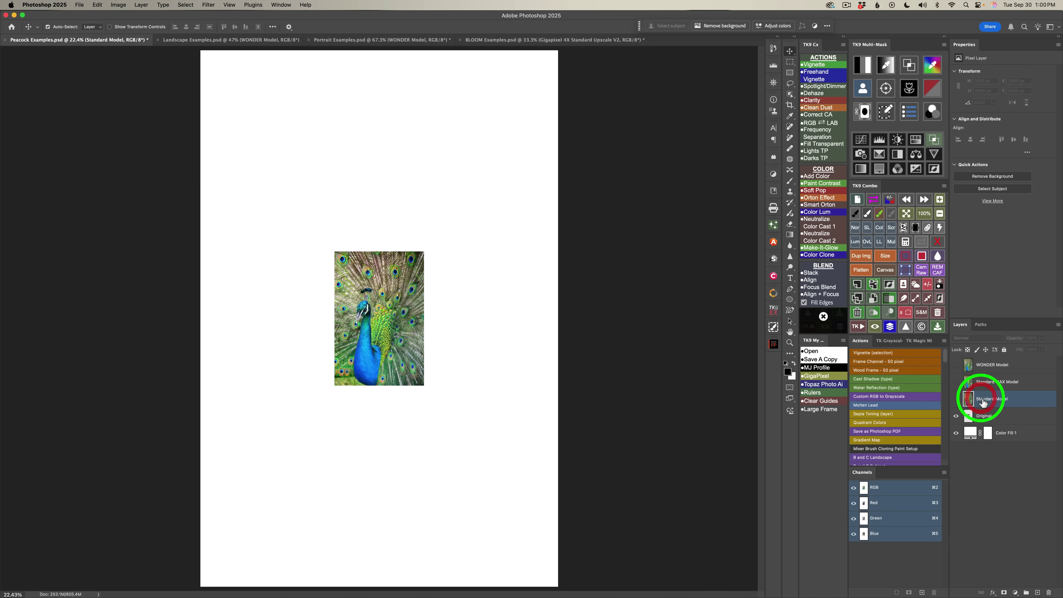
click(957, 401)
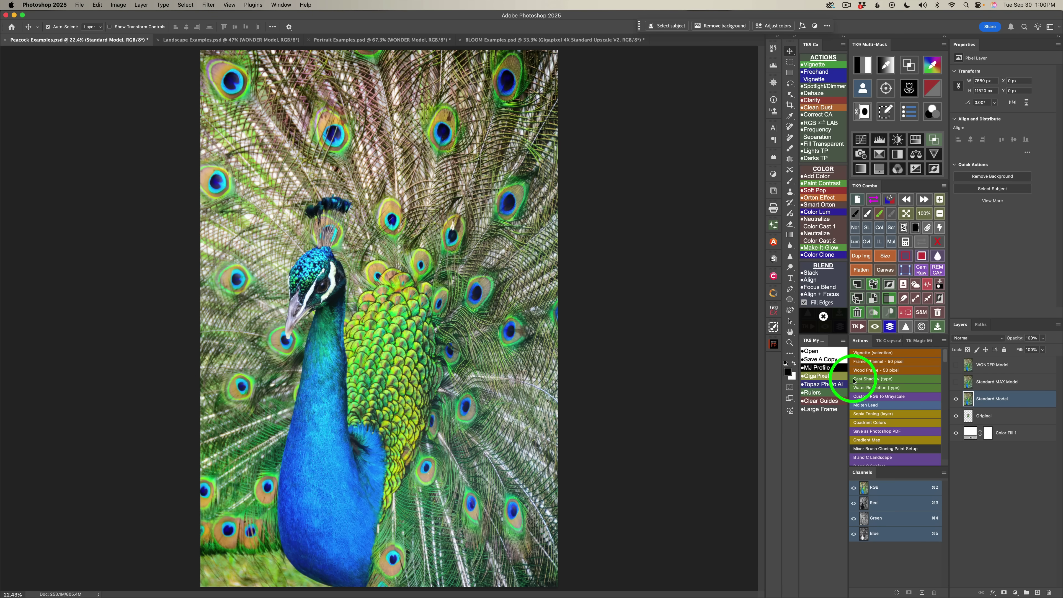
click(972, 383)
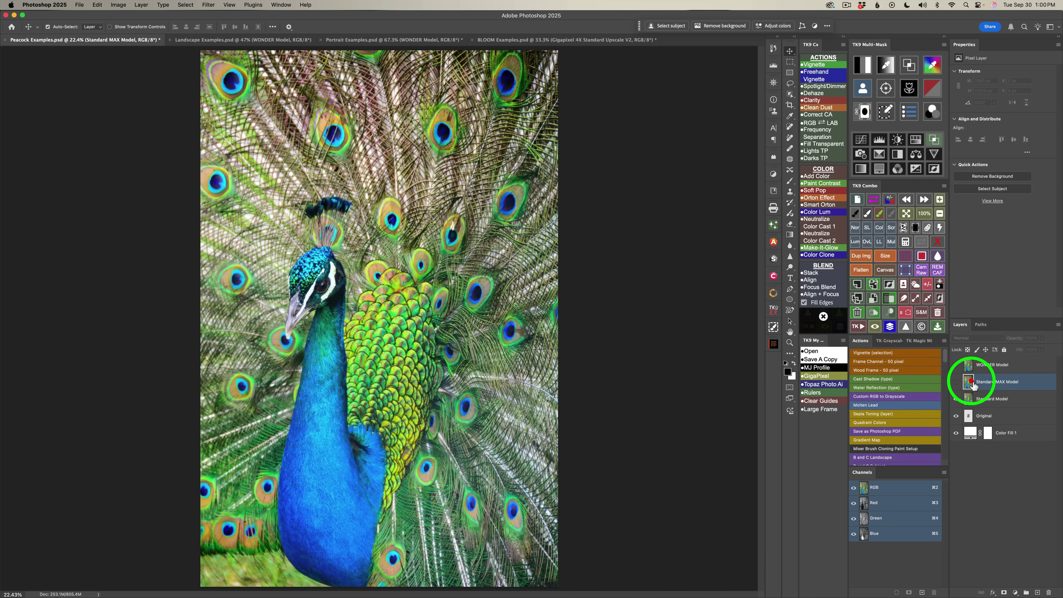
click(956, 382)
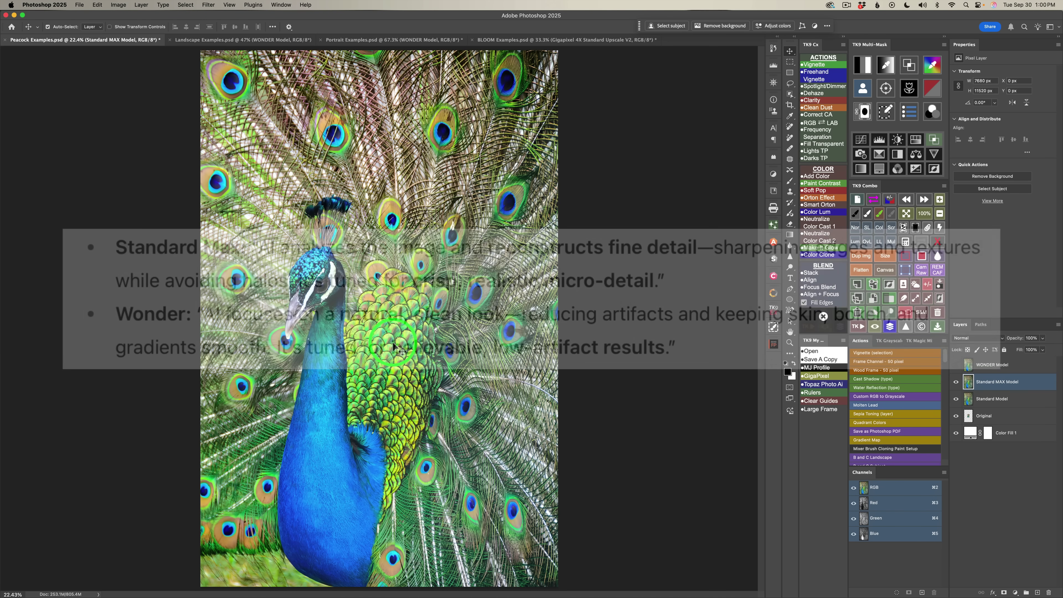
Compare the Standard MAX Model and WONDER Model layers on the full peacock image by switching their visibility.
click(494, 328)
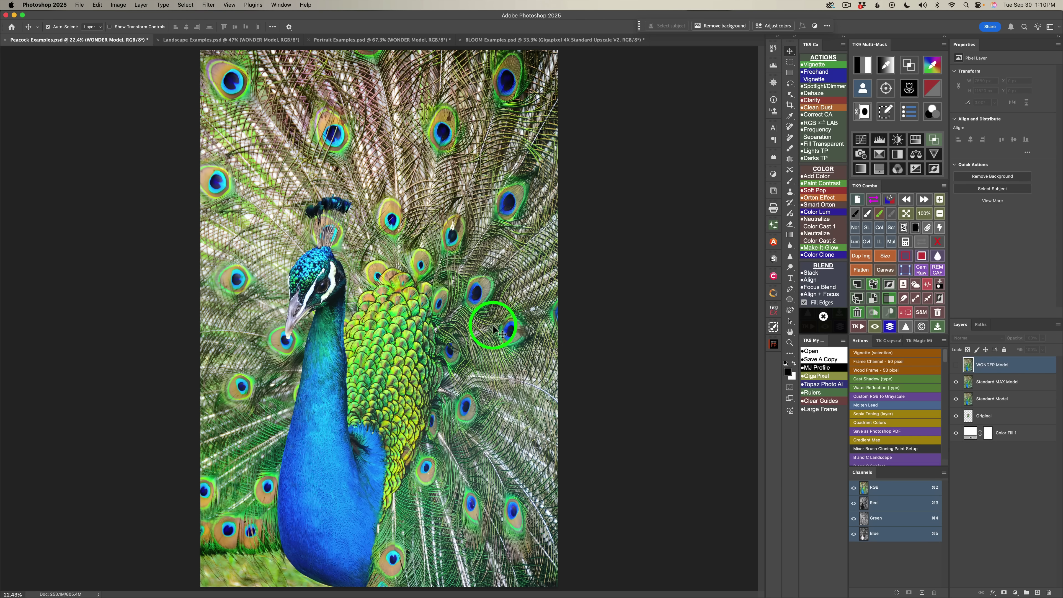
click(956, 381)
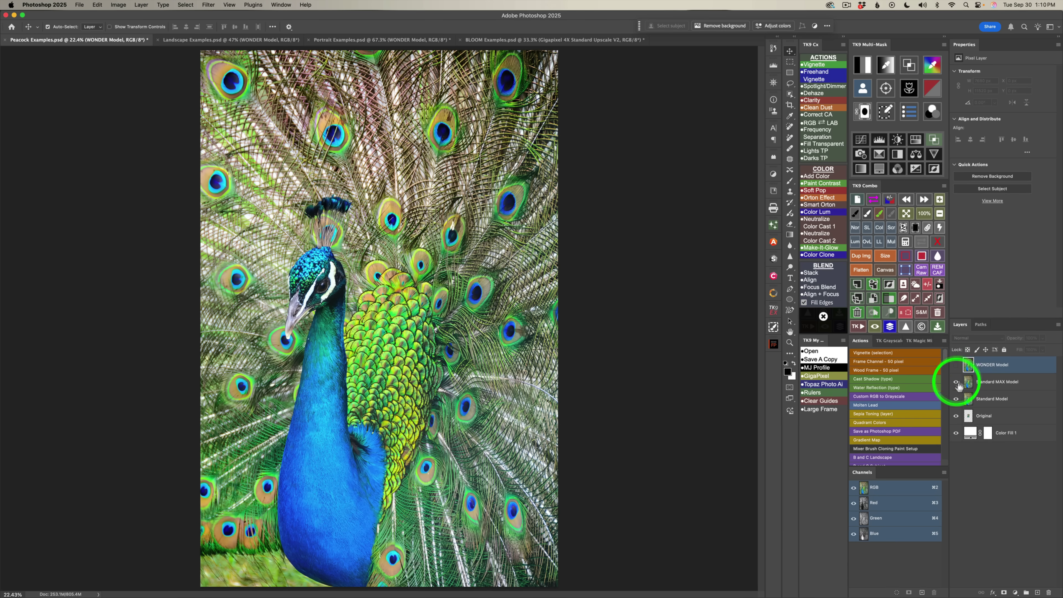
click(956, 367)
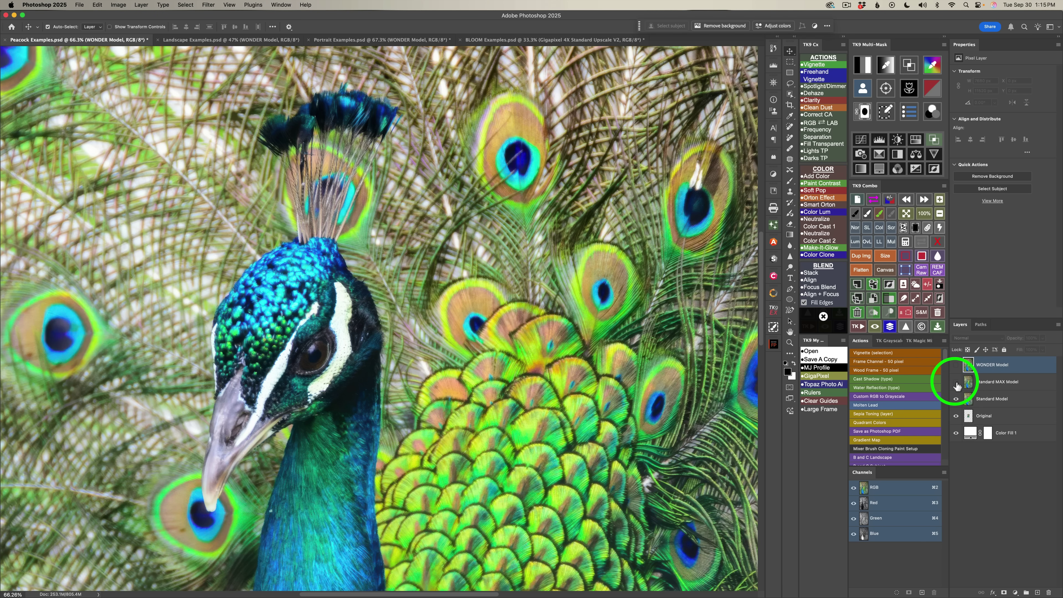
Compare the Standard MAX Model layer with the Standard Model on the peacock's head by repeatedly switching its visibility.
click(956, 382)
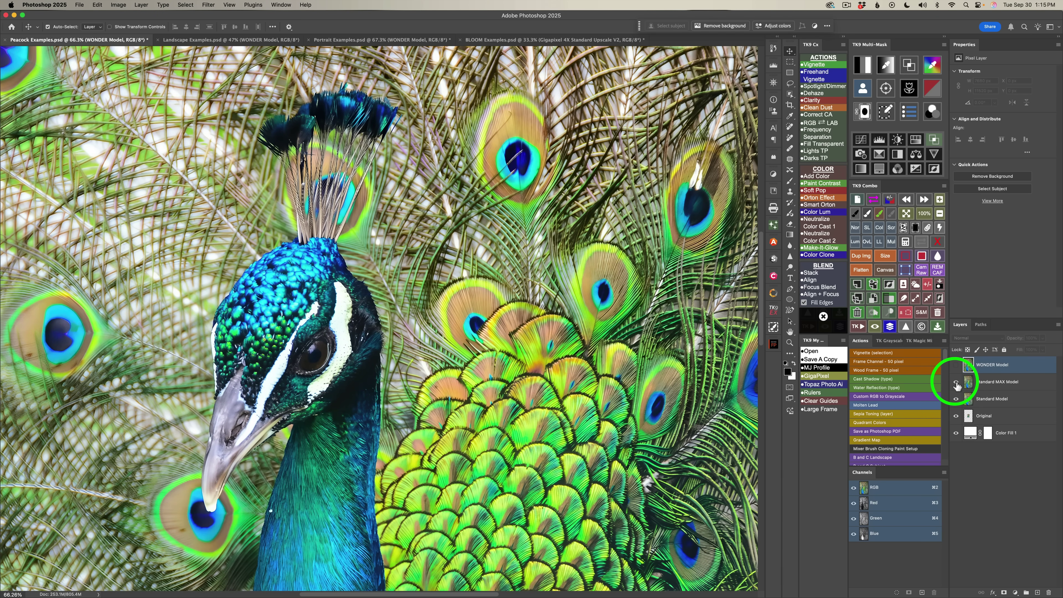
click(956, 383)
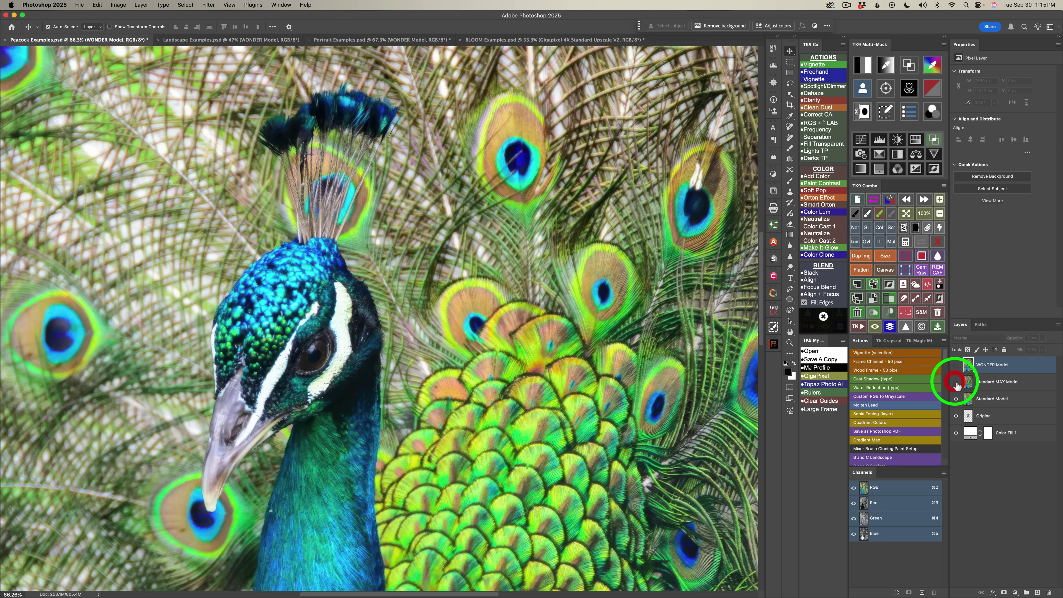
click(956, 381)
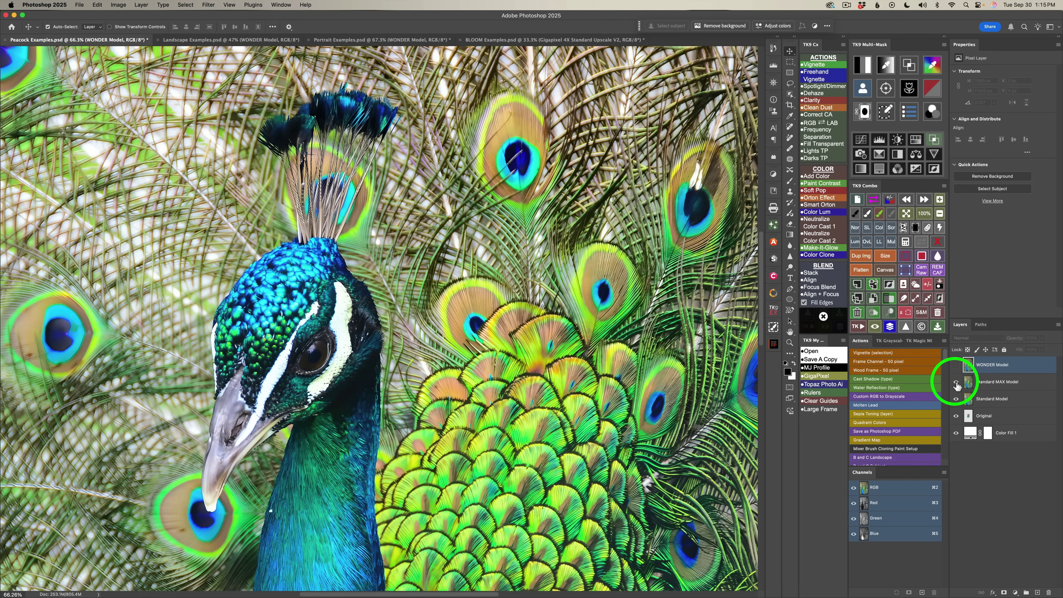
click(956, 382)
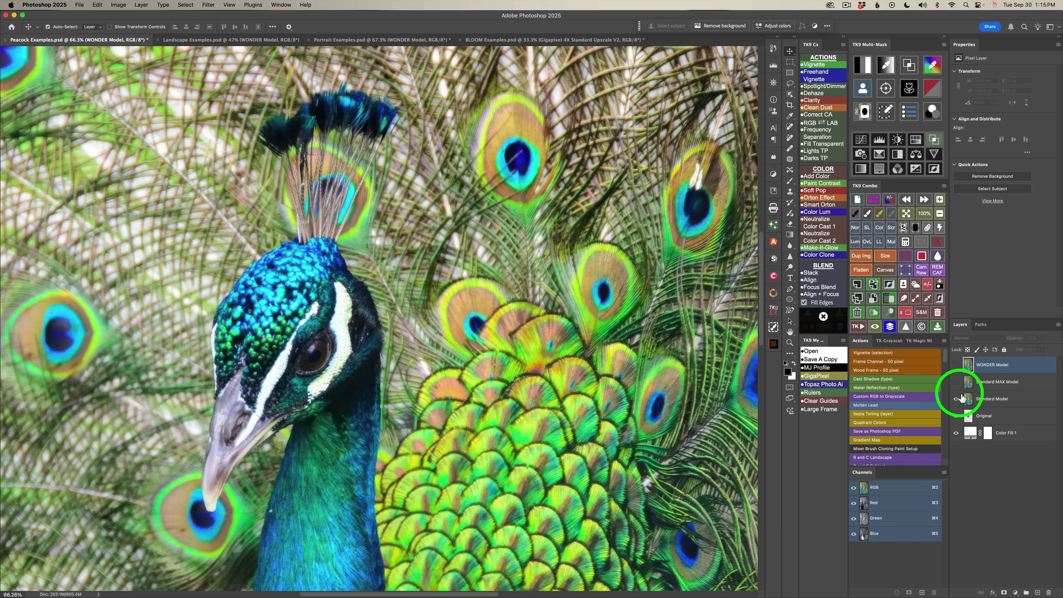
Compare the WONDER Model layer with the Standard Model on the peacock's head by repeatedly switching its visibility.
click(956, 365)
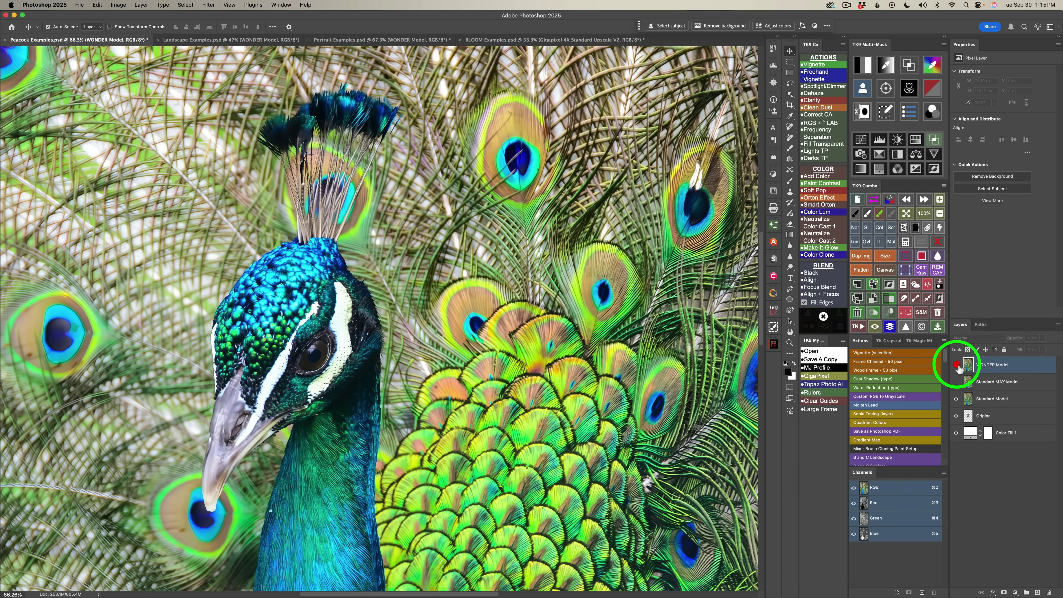
click(956, 365)
click(956, 365)
click(956, 365)
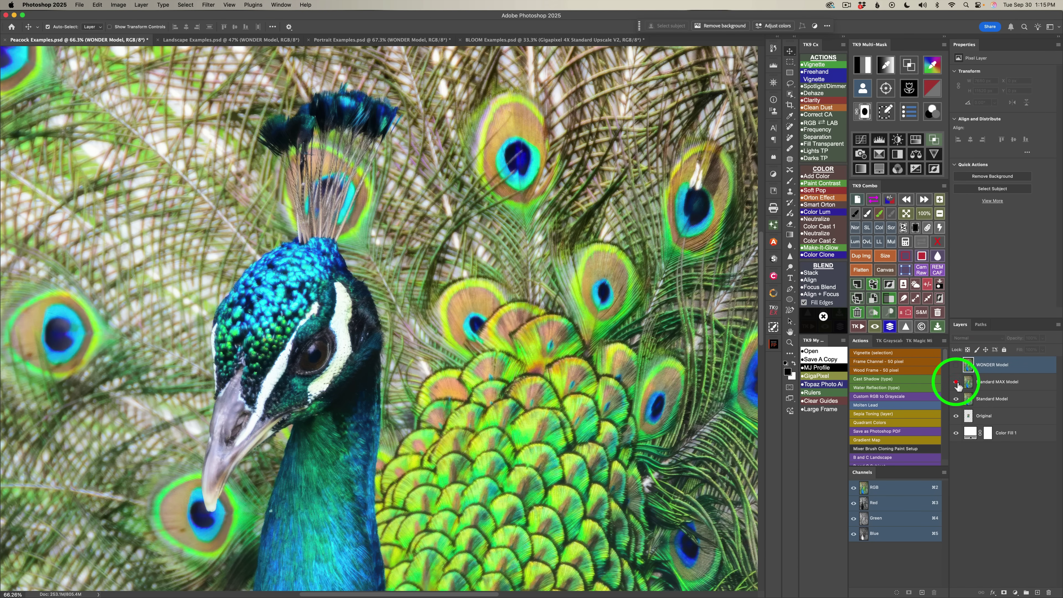
Show the Standard MAX Model layer and the WONDER Model layer above it on the peacock close-up.
click(956, 382)
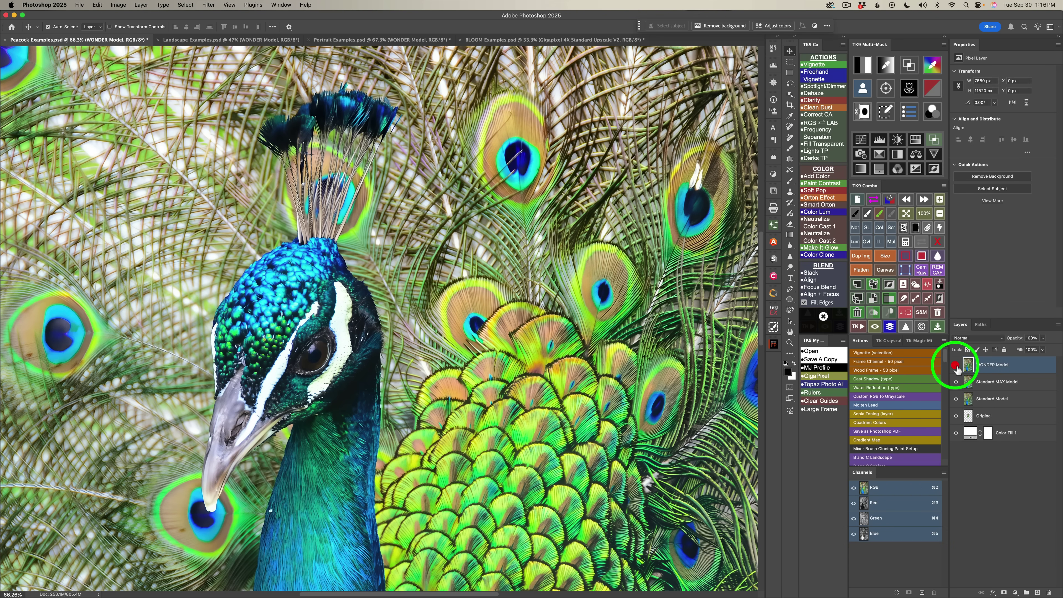
click(957, 366)
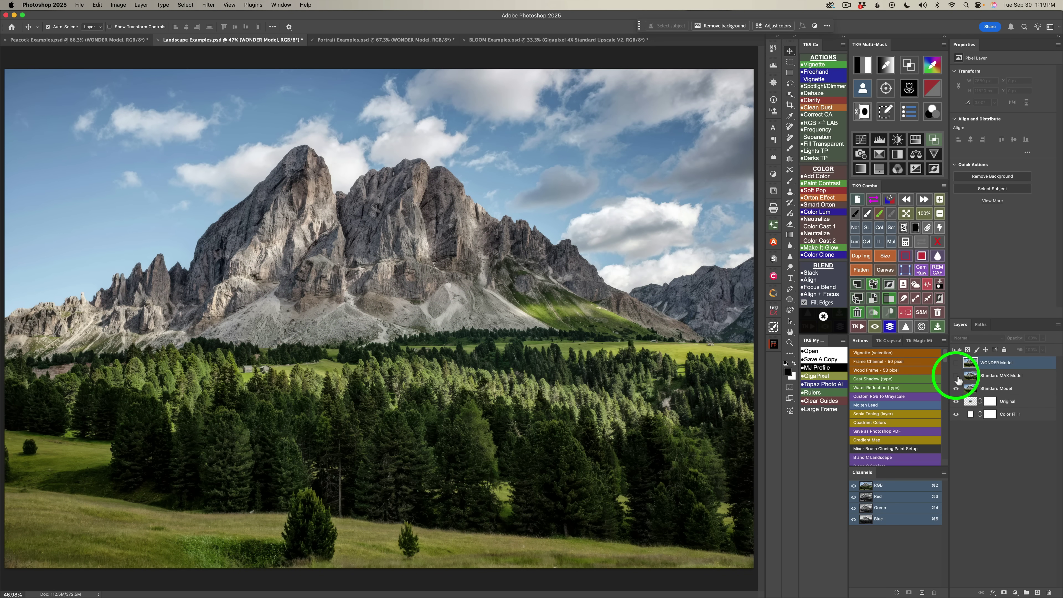
Compare the Standard MAX Model and WONDER Model layers in turn with the Standard Model on the full landscape by switching their visibility.
click(957, 376)
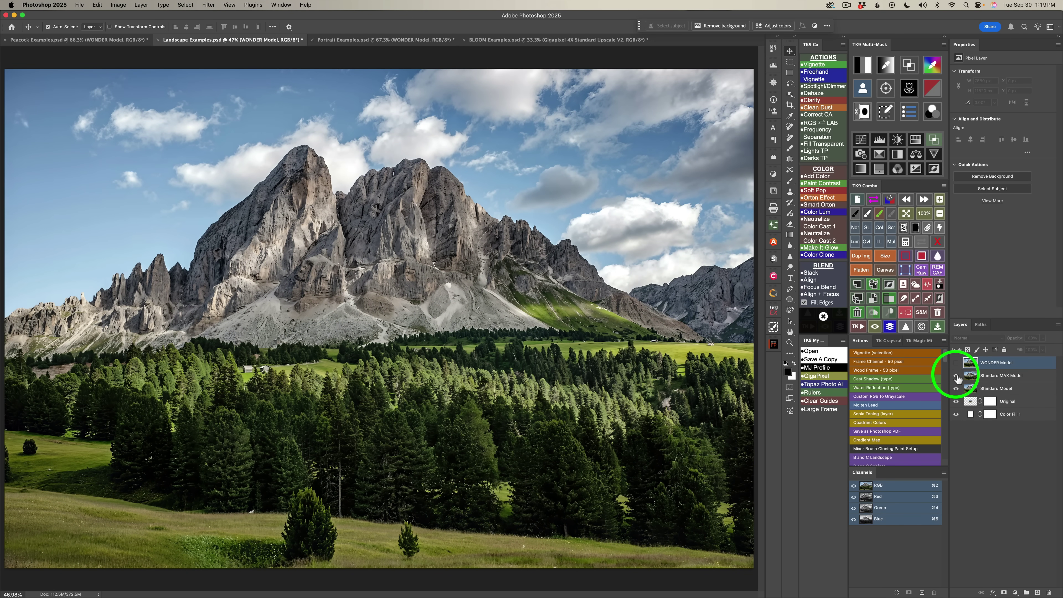
click(956, 376)
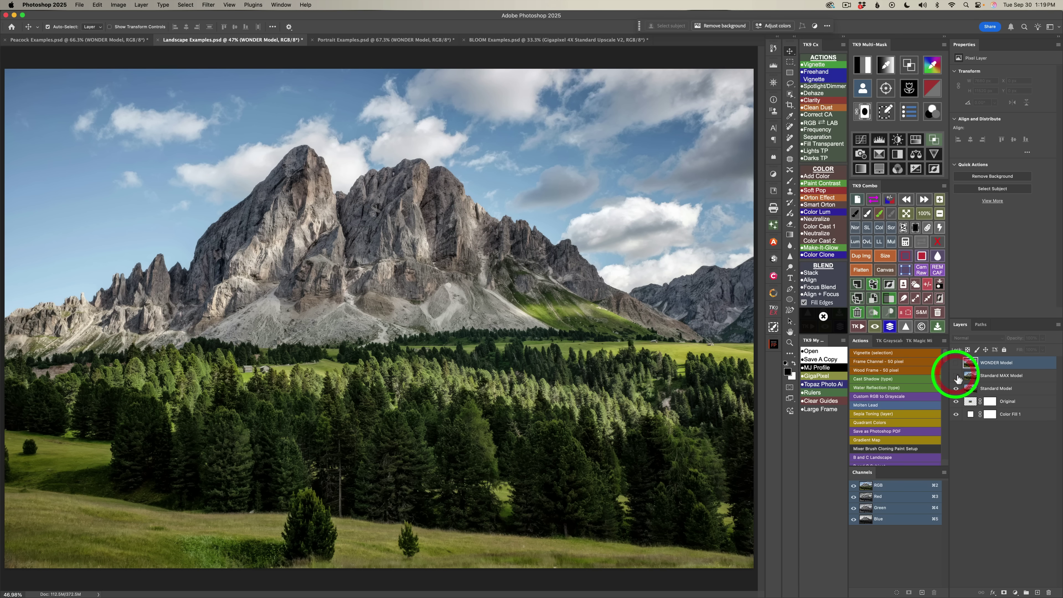
click(956, 376)
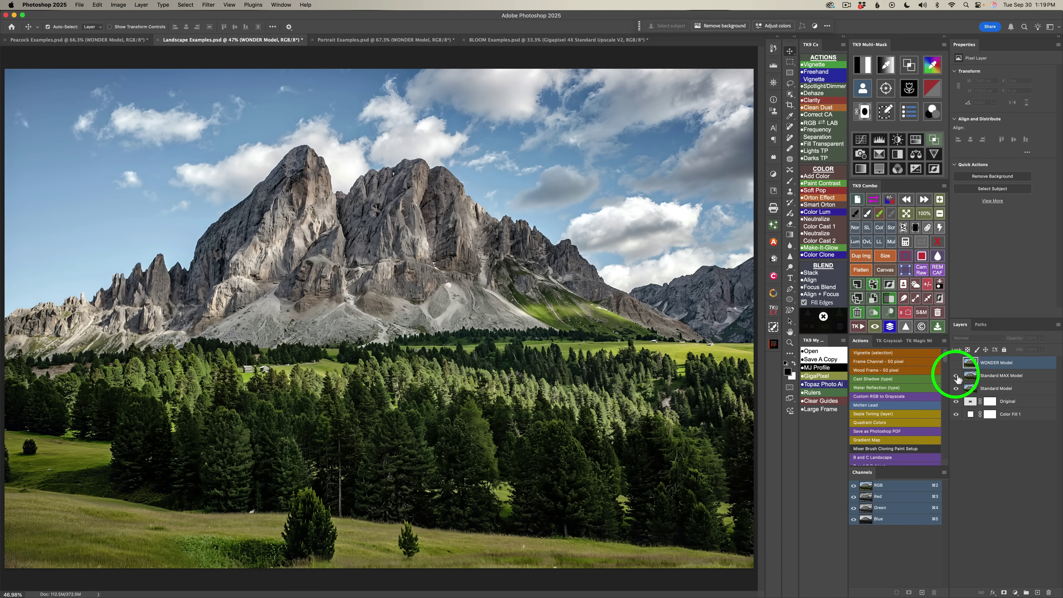
click(956, 375)
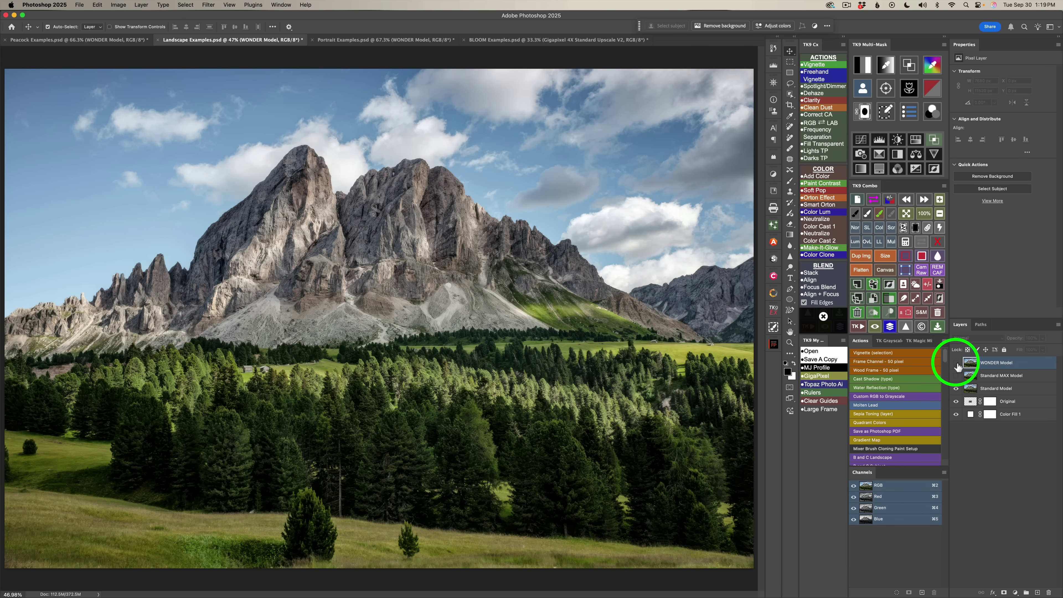
click(956, 363)
click(956, 363)
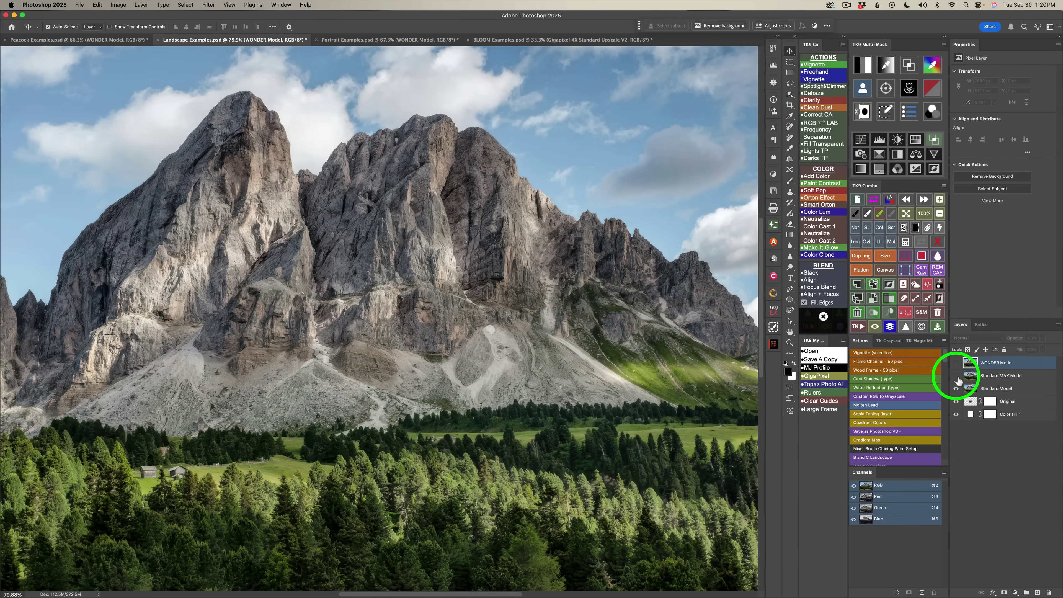
Compare the Standard MAX Model layer, then the WONDER Model layer, with the Standard Model on the enlarged mountain view by toggling visibility.
click(956, 376)
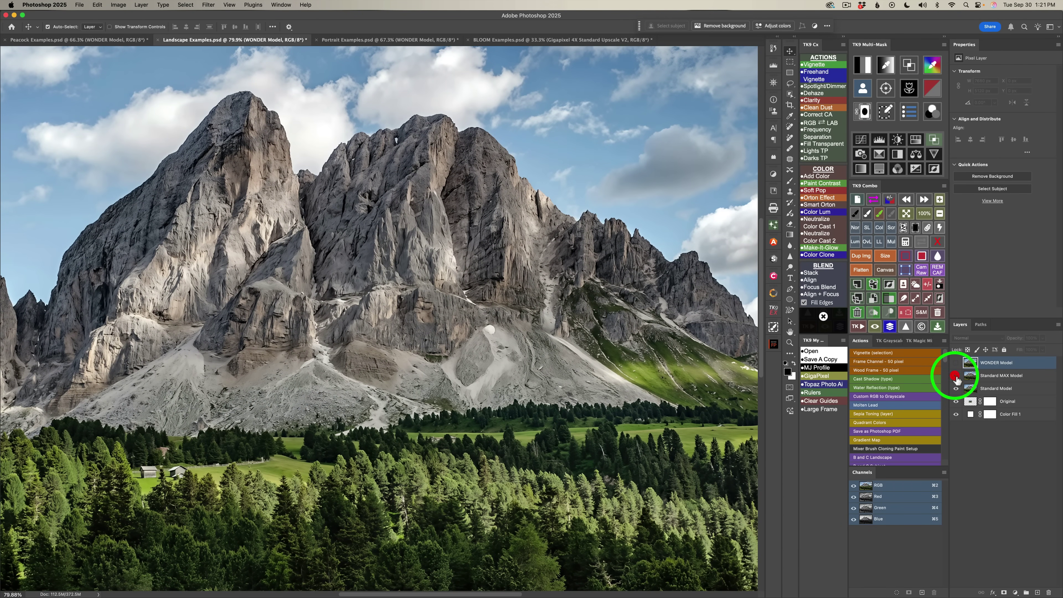
click(956, 377)
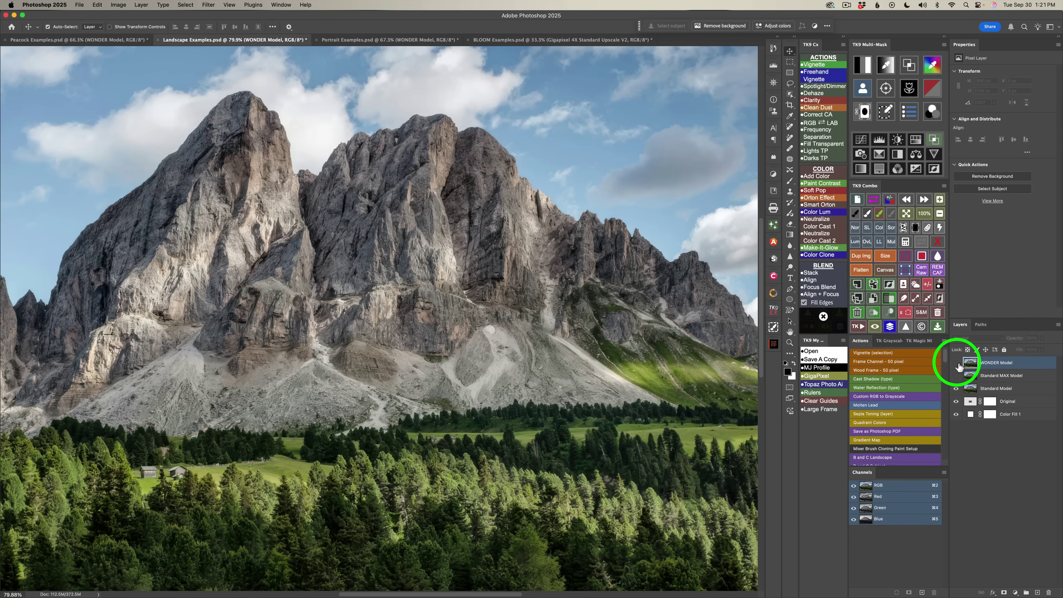
click(956, 363)
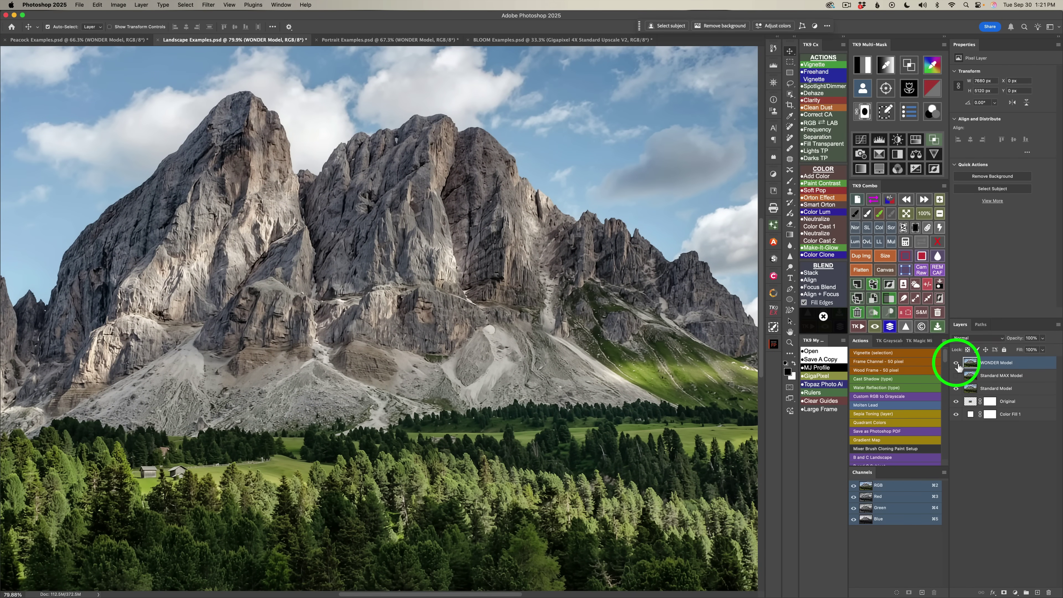
click(957, 363)
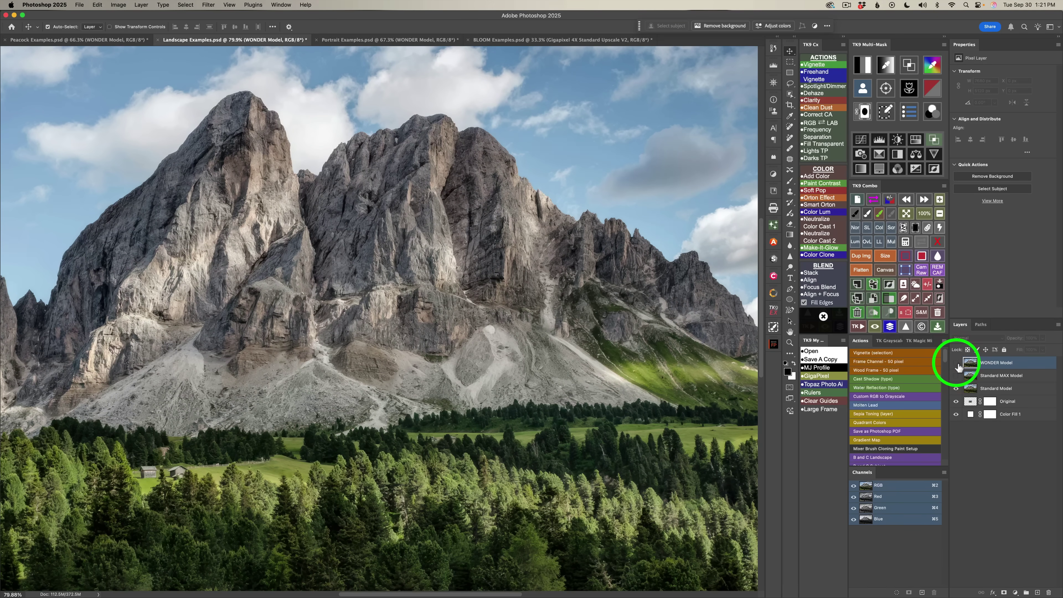
click(956, 362)
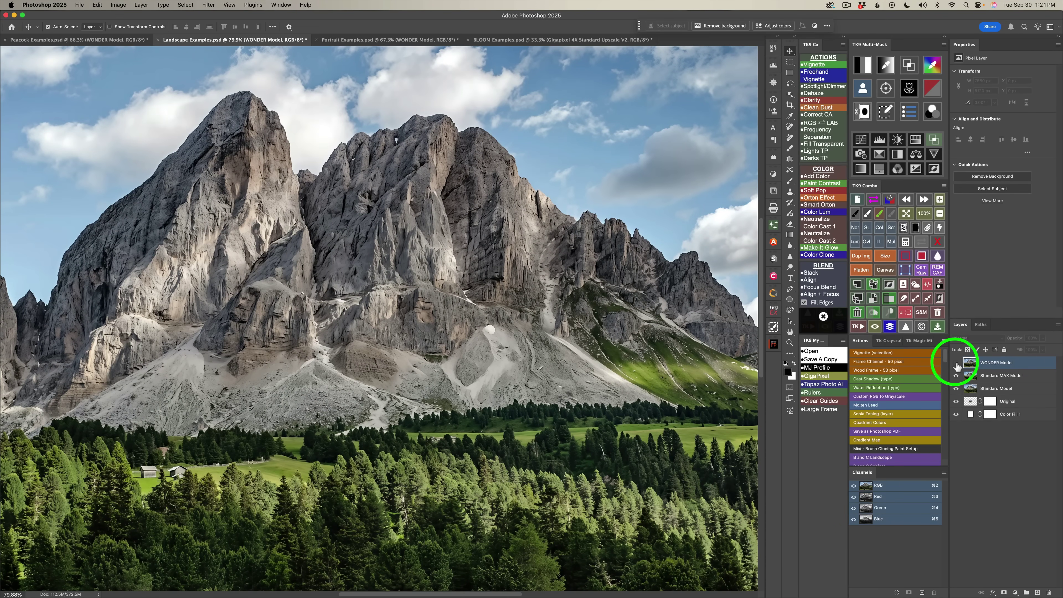
Compare the WONDER Model layer directly with the Standard MAX Model layer on the enlarged mountains by repeatedly switching its visibility.
click(957, 363)
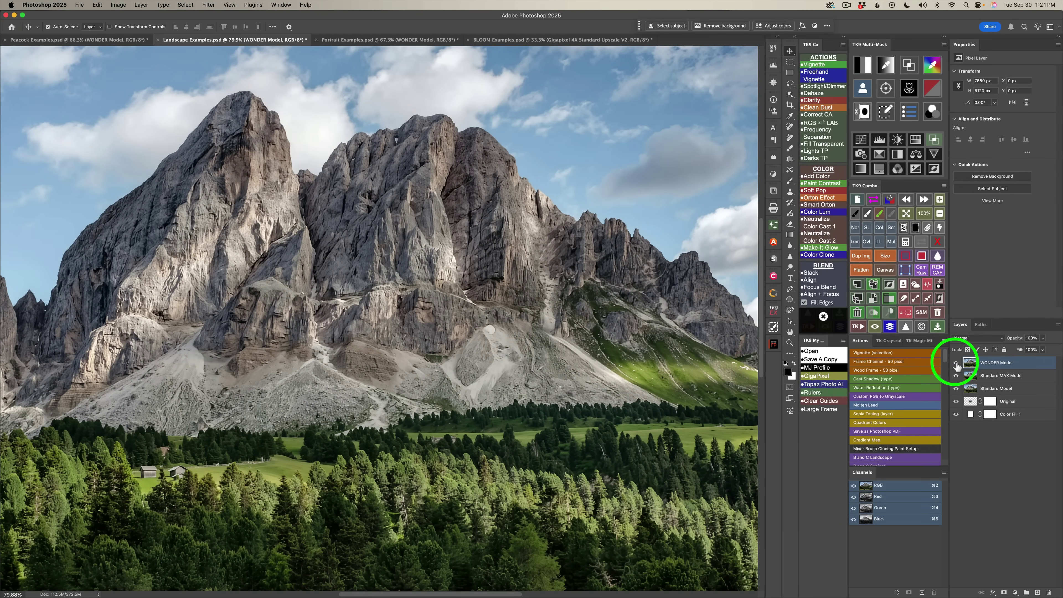
click(957, 363)
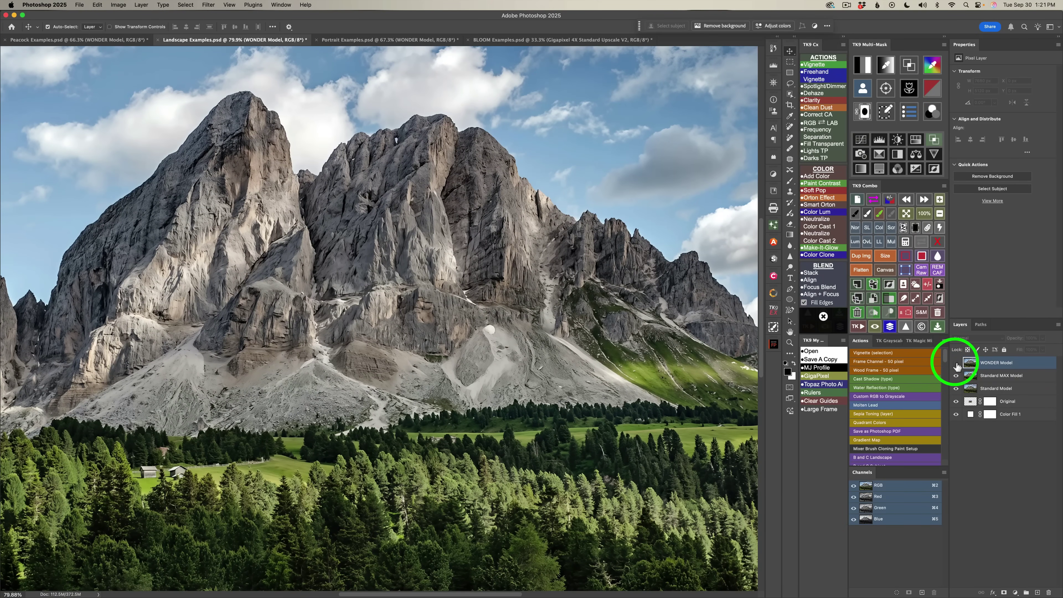
click(957, 363)
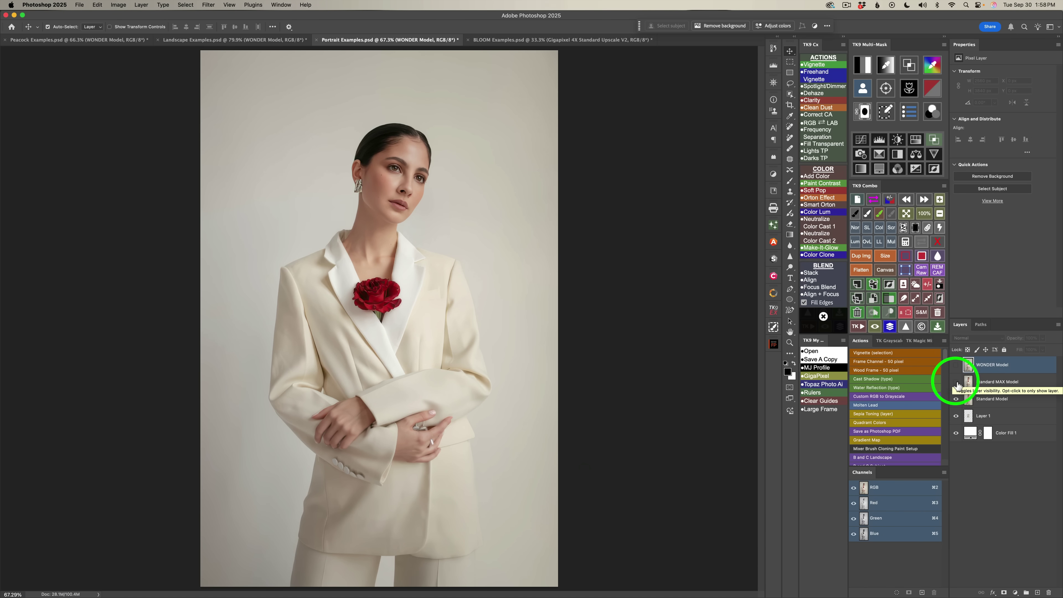
Compare the Standard MAX Model and WONDER Model layers in turn with the Standard Model on the full portrait by switching their visibility.
click(957, 381)
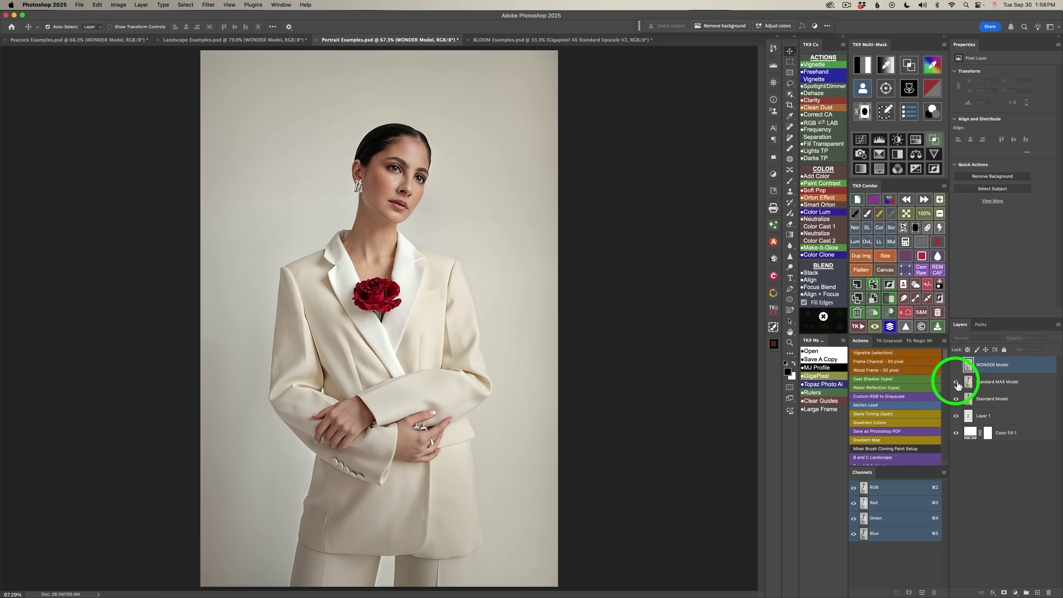
click(957, 382)
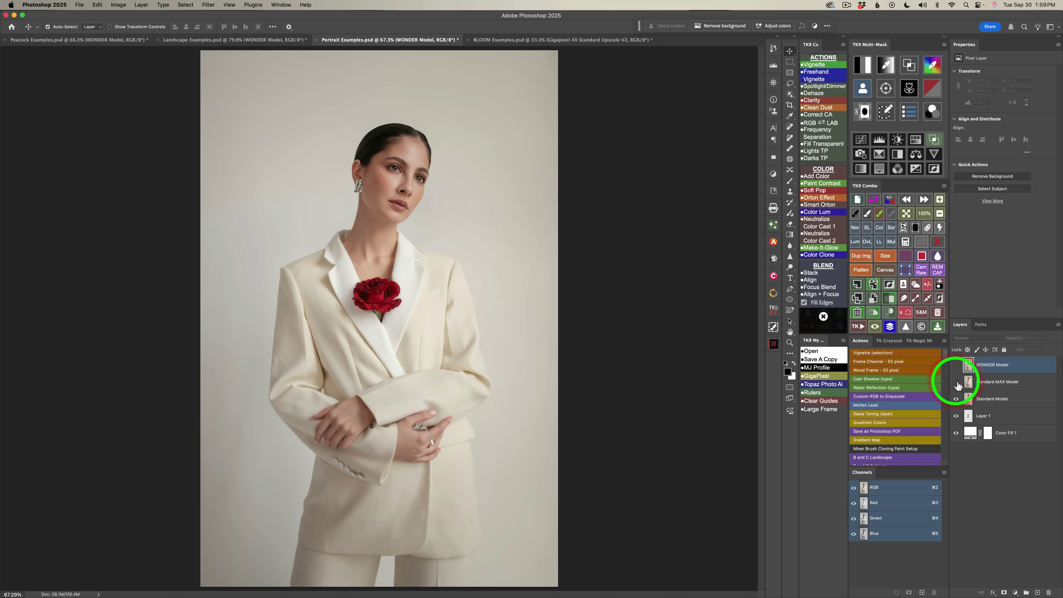
click(957, 382)
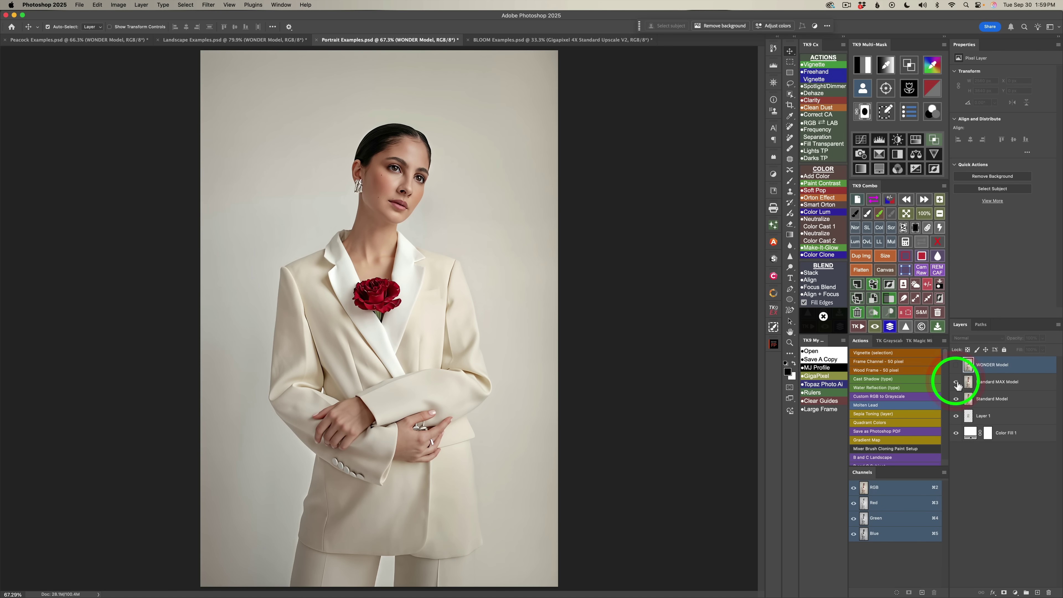
click(957, 382)
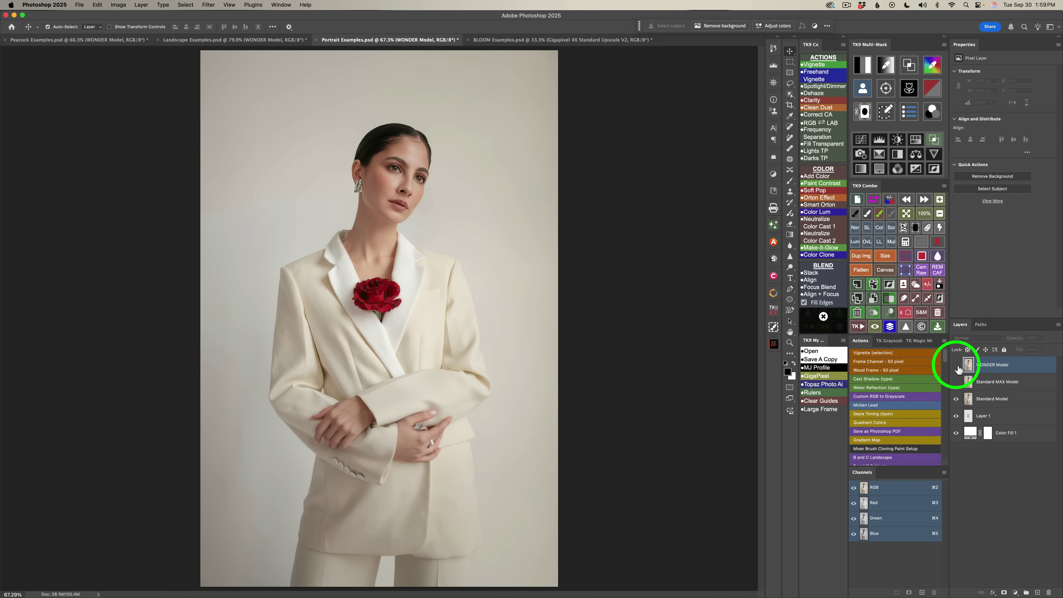
click(957, 365)
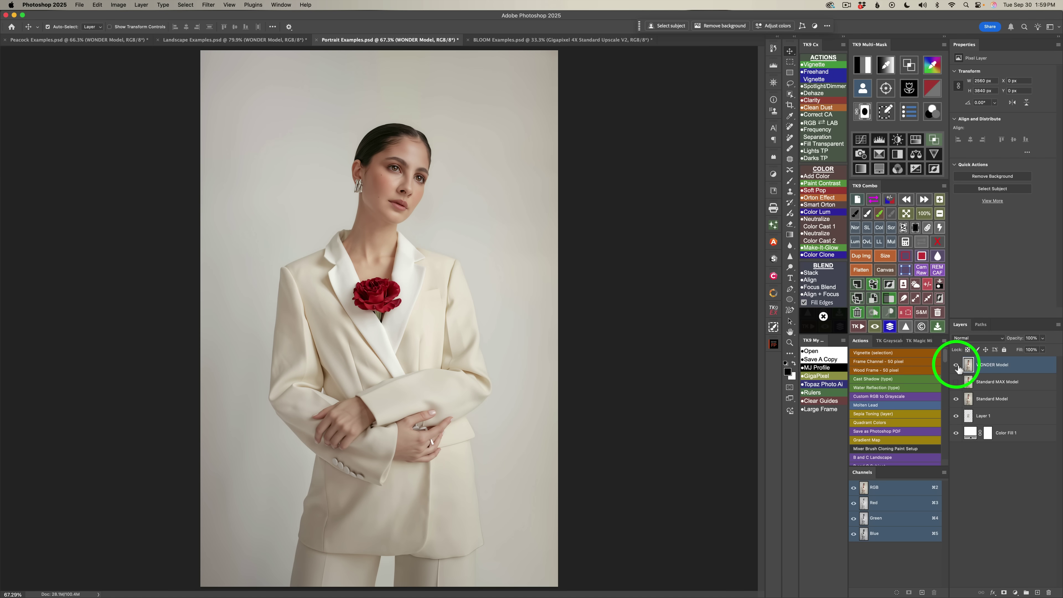
click(956, 364)
click(957, 364)
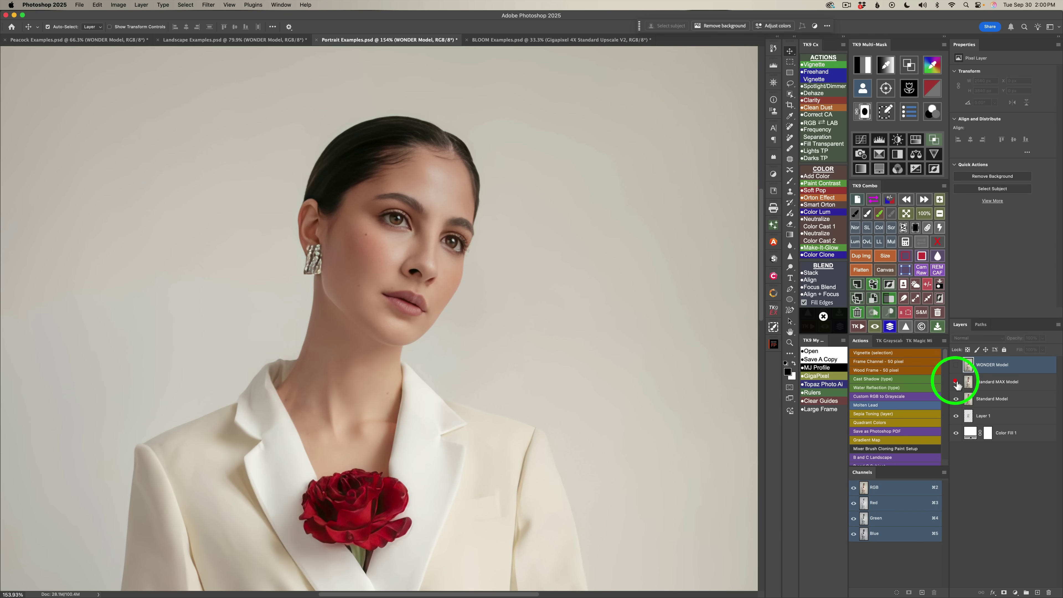
Compare the Standard MAX Model layer with the Standard Model on the portrait's face close-up by repeatedly switching its visibility.
click(956, 381)
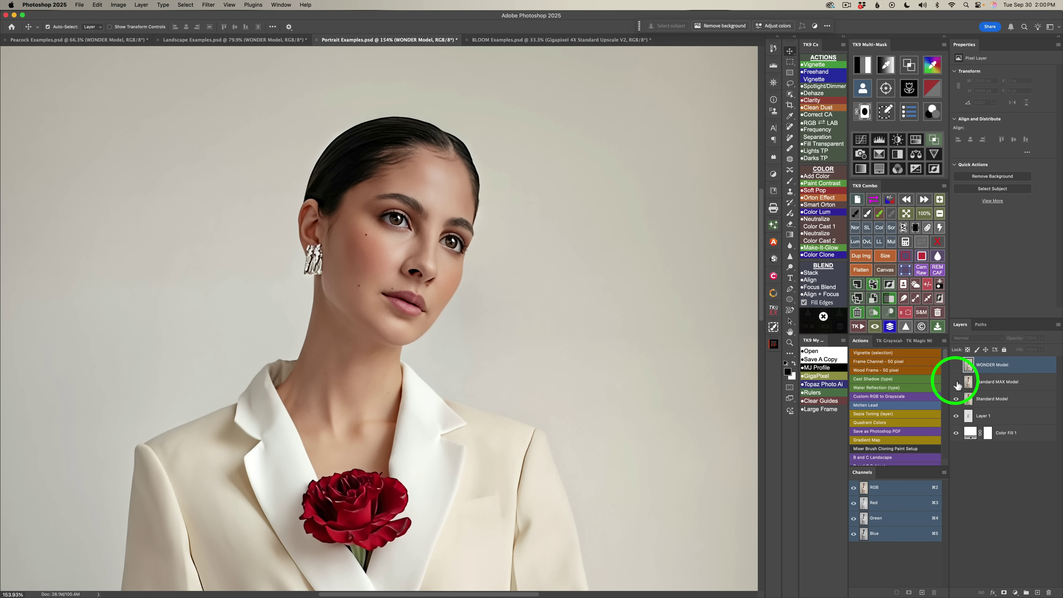
click(956, 381)
click(956, 381)
click(956, 382)
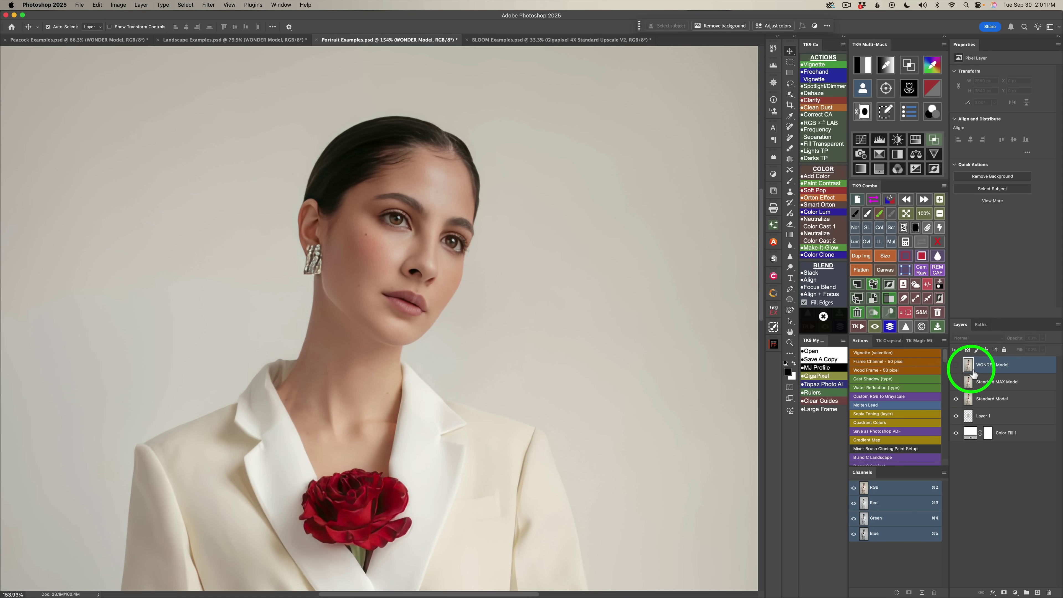
Compare the WONDER Model layer with the Standard Model on the portrait's face close-up by switching its visibility.
click(957, 364)
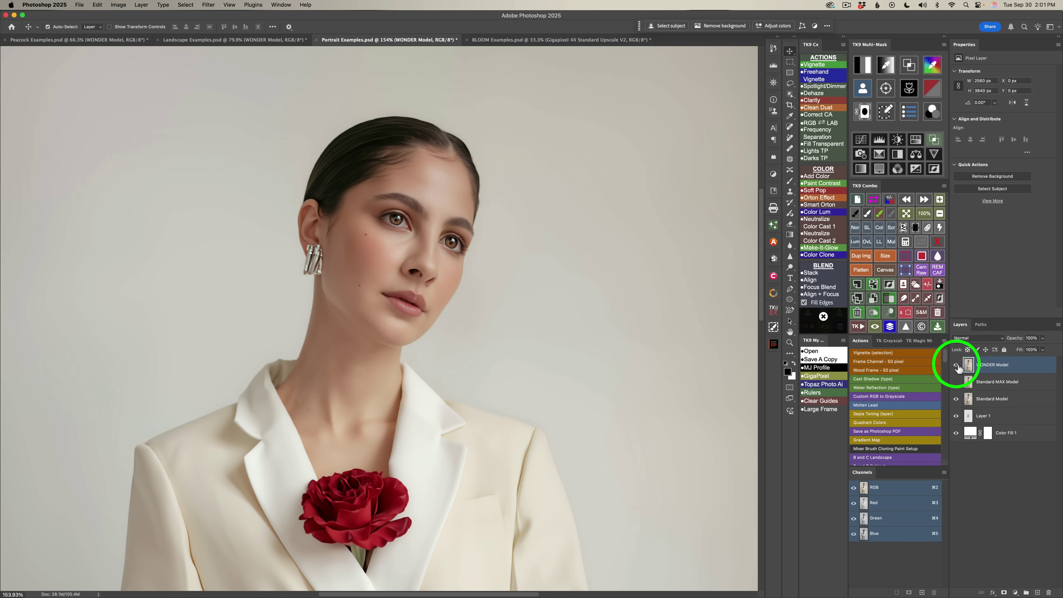
click(956, 365)
click(957, 365)
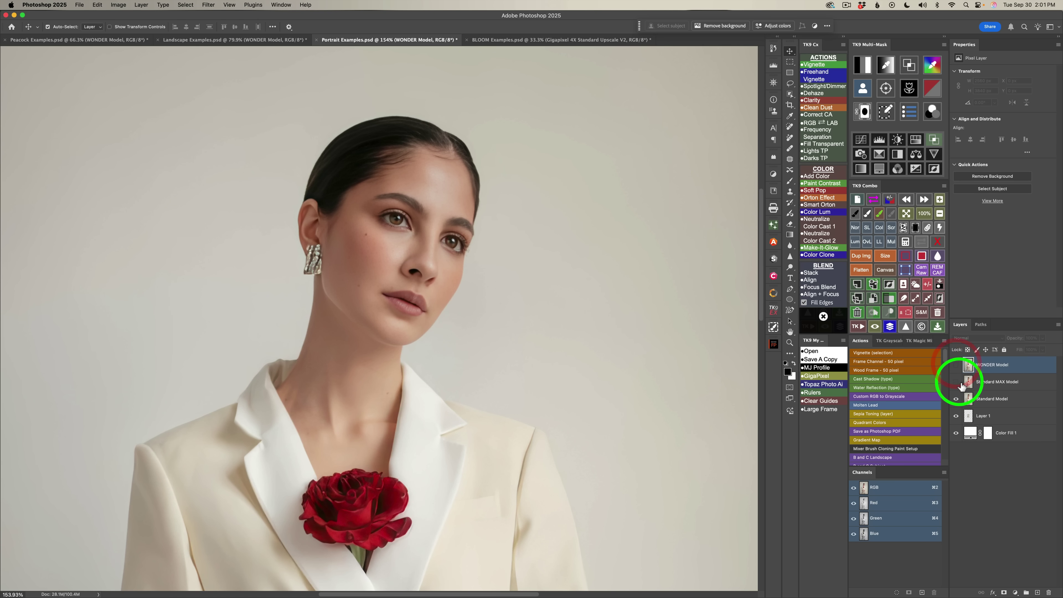
Show and hide the Standard MAX Model layer on the portrait close-up, and show the WONDER Model layer in its place.
click(957, 382)
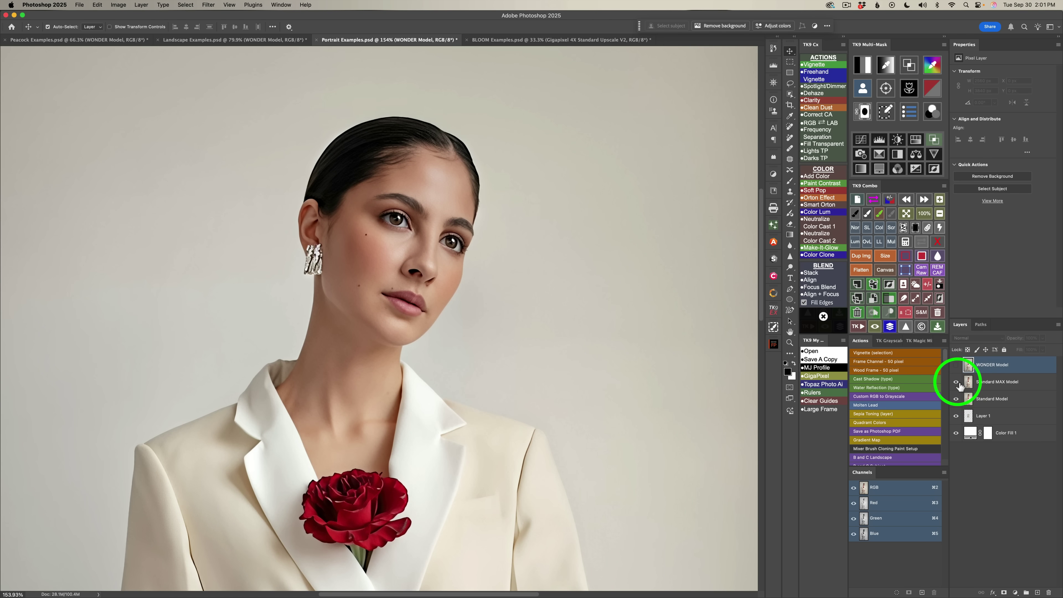
click(957, 382)
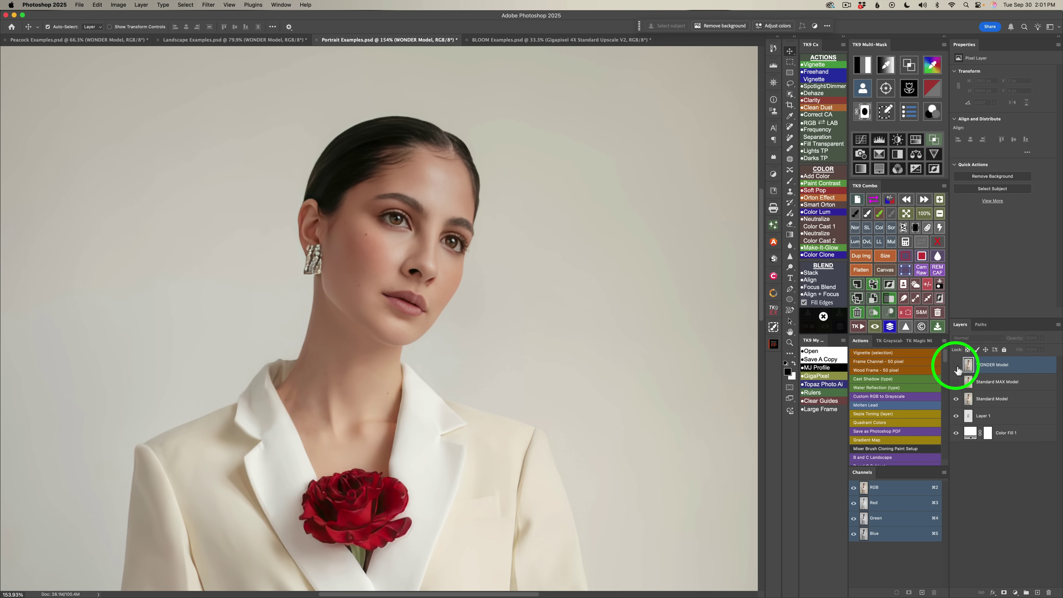
click(957, 365)
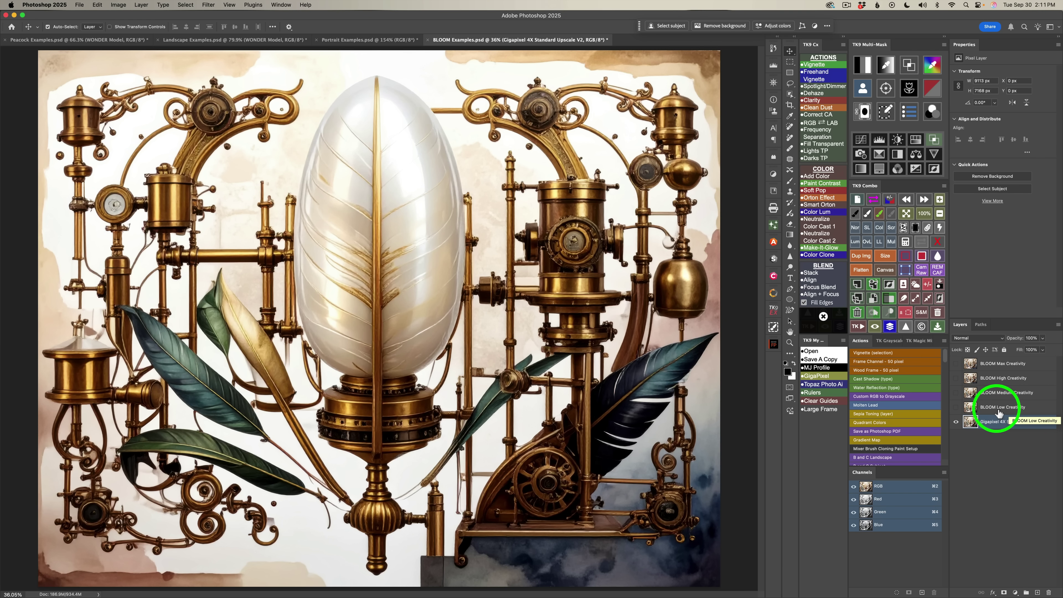
Select the BLOOM Low Creativity layer and toggle its visibility to compare it with the Gigapixel 4X Standard Upscale V2 layer.
click(975, 411)
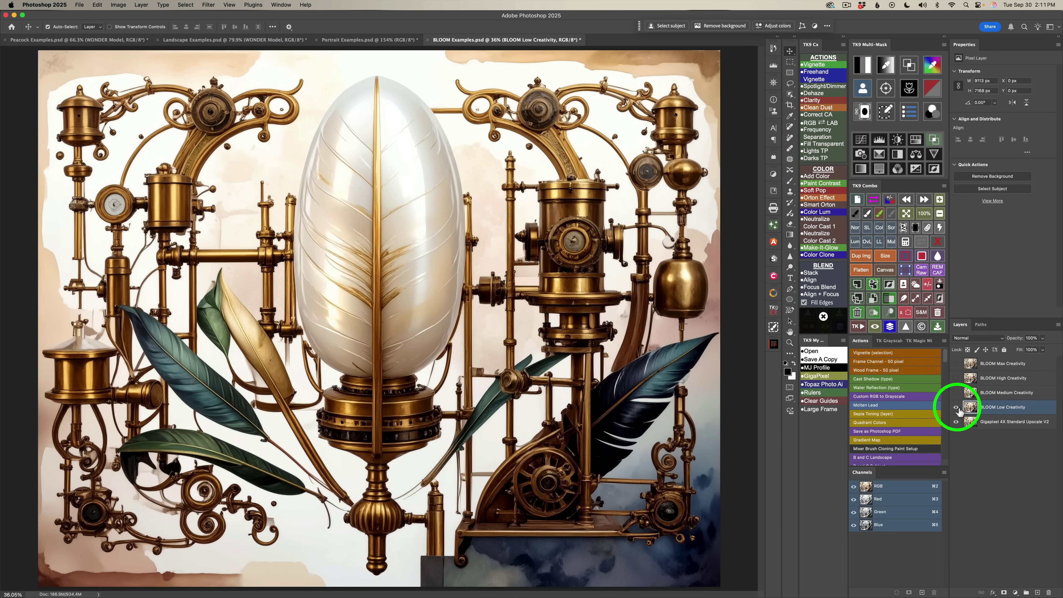
click(957, 408)
click(957, 408)
Select the BLOOM Medium Creativity layer.
click(974, 393)
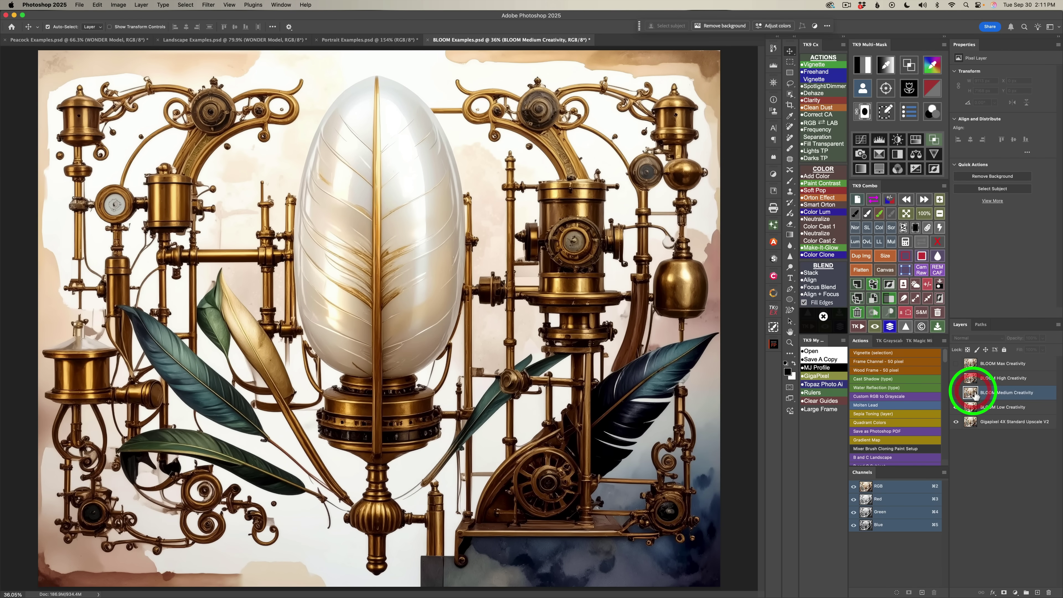